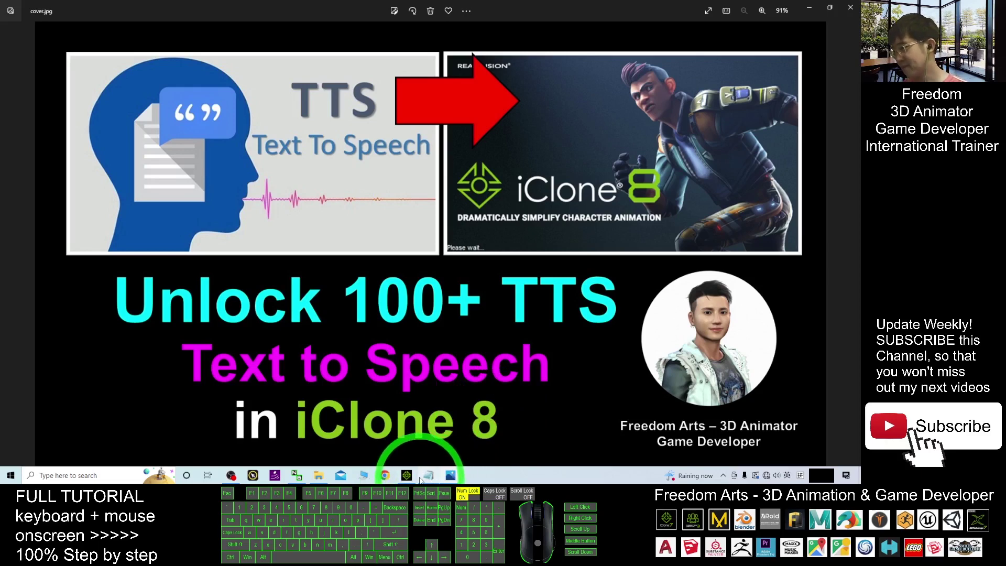
Set the Text to Speech voice to Microsoft Zira Desktop
click(407, 475)
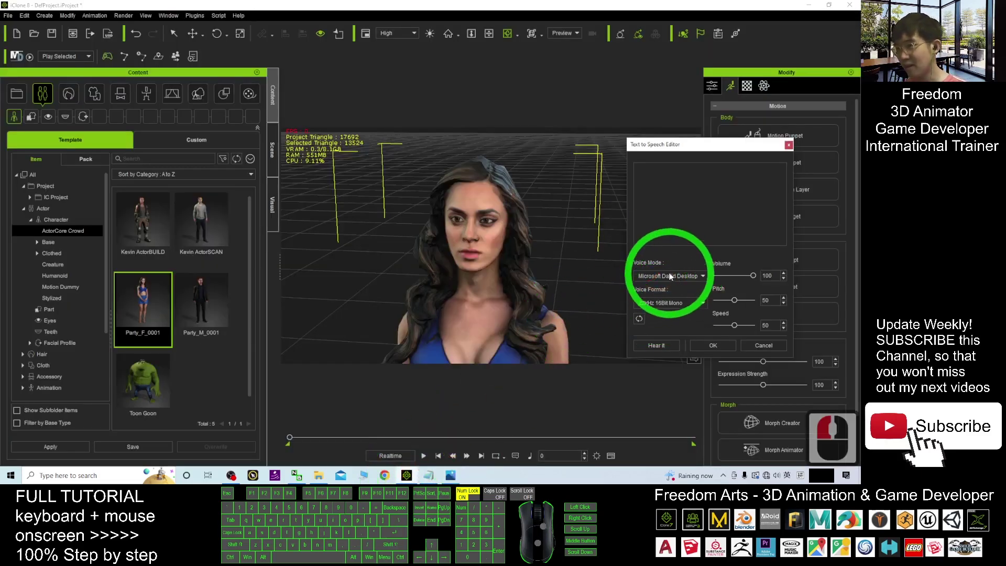
click(668, 275)
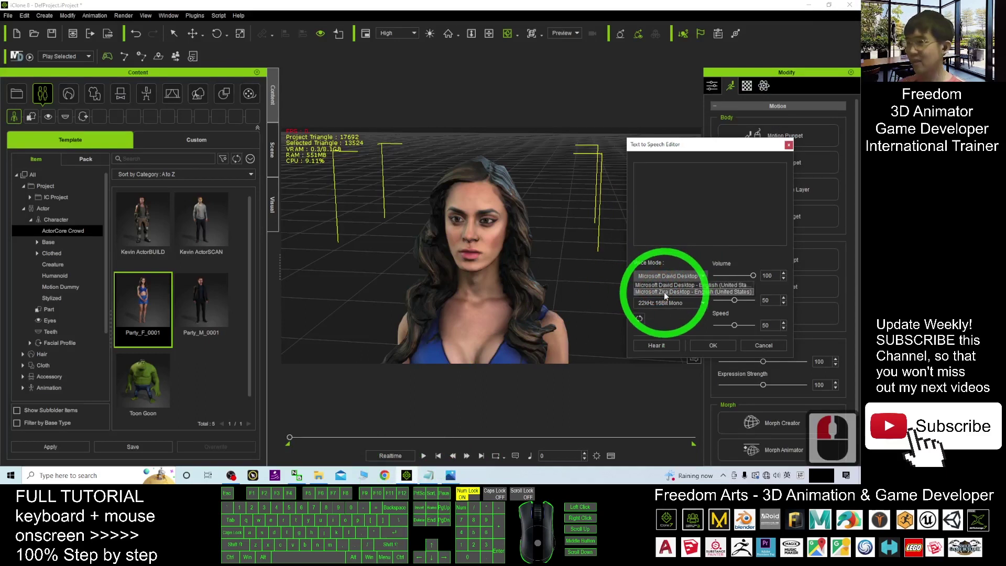
click(738, 292)
Enter the line 'Hi, this is iclone 8', adjust the pitch and apply it
click(677, 195)
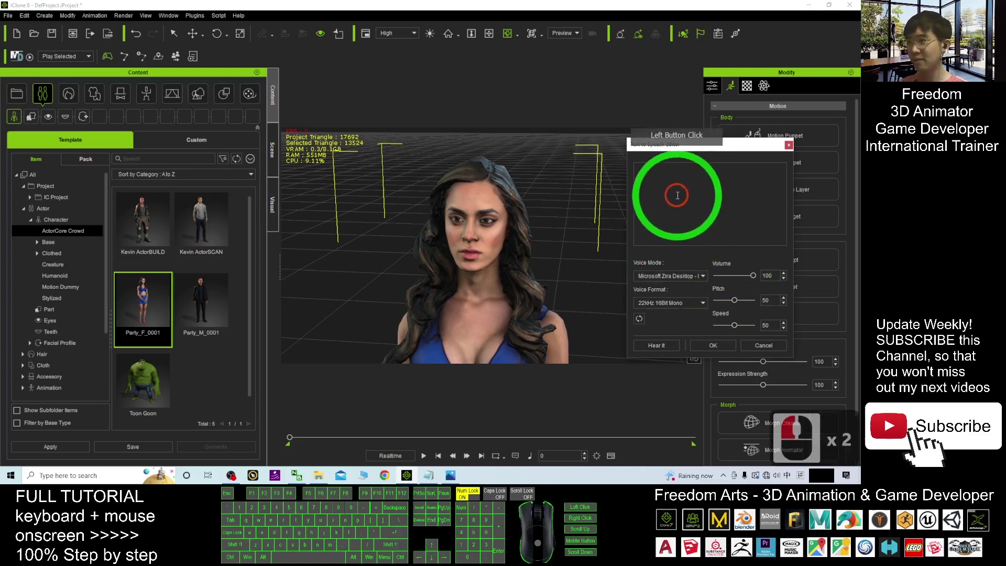
text(Hi,)
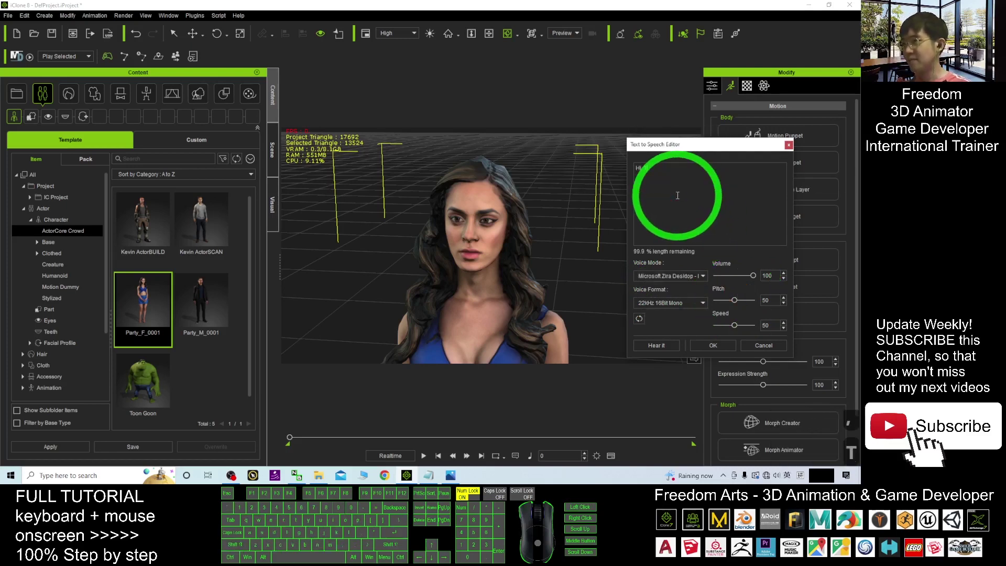
text( this is Iclone 8.)
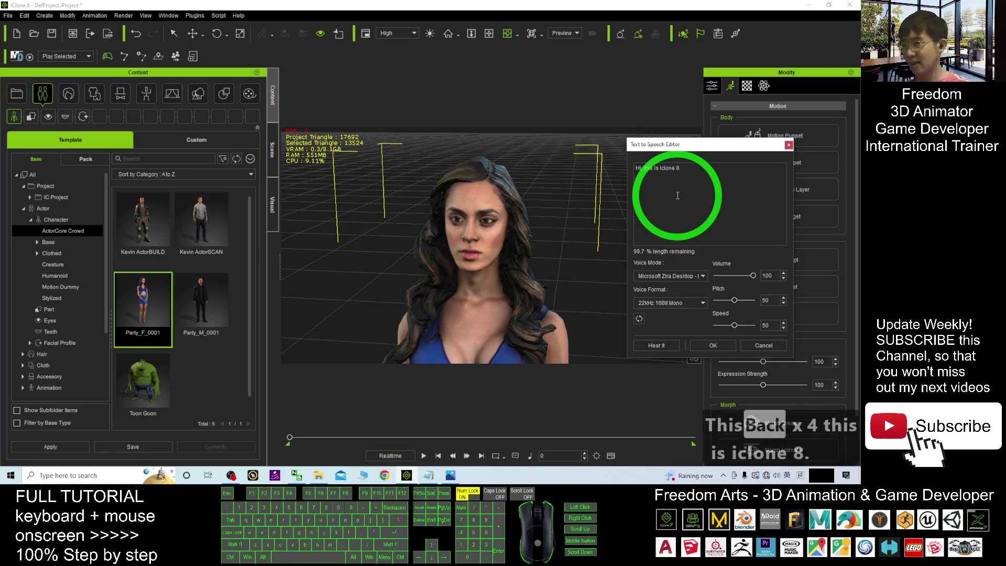
click(736, 299)
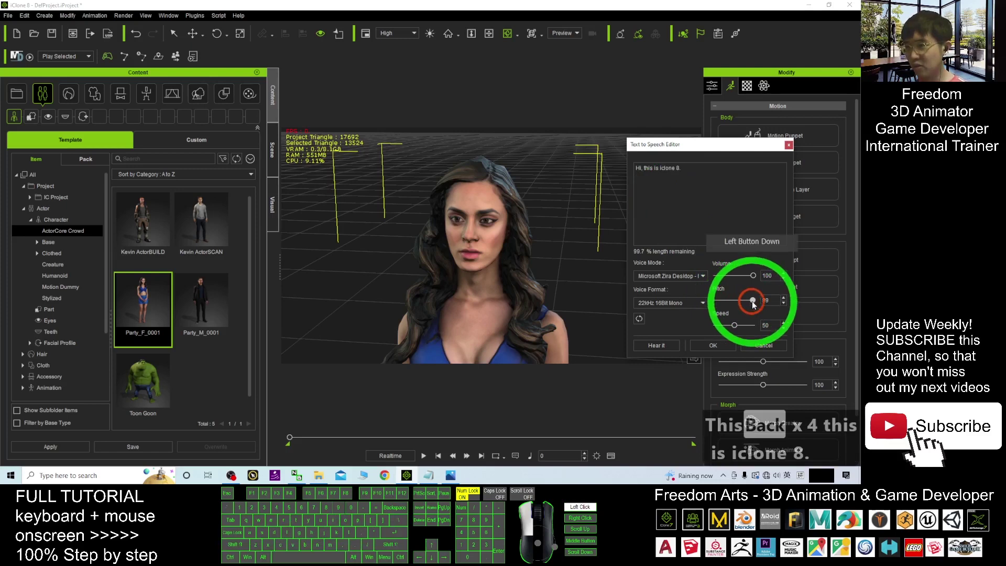
click(715, 345)
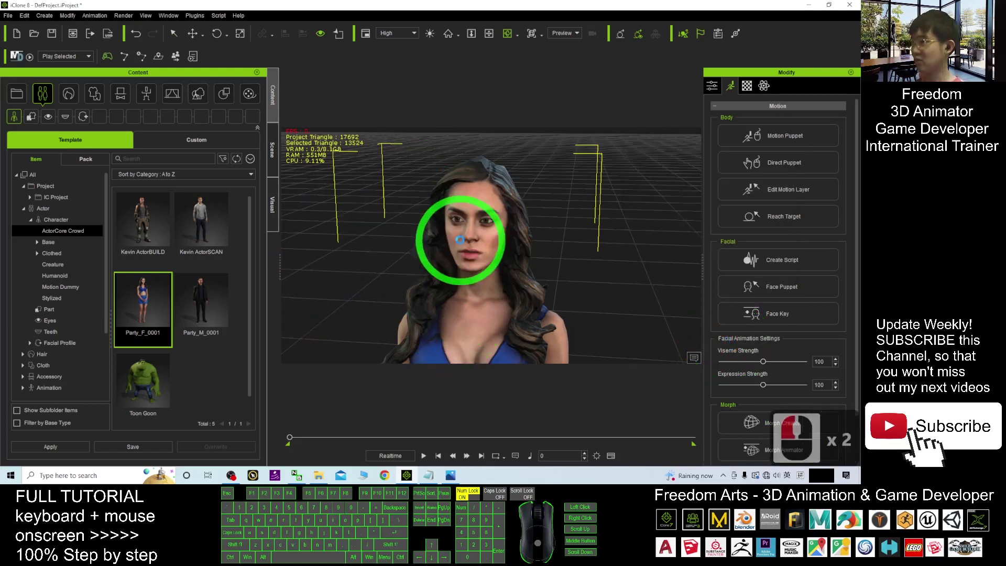
Play the speech, orbit the camera round to face the actress, then rewind
click(423, 455)
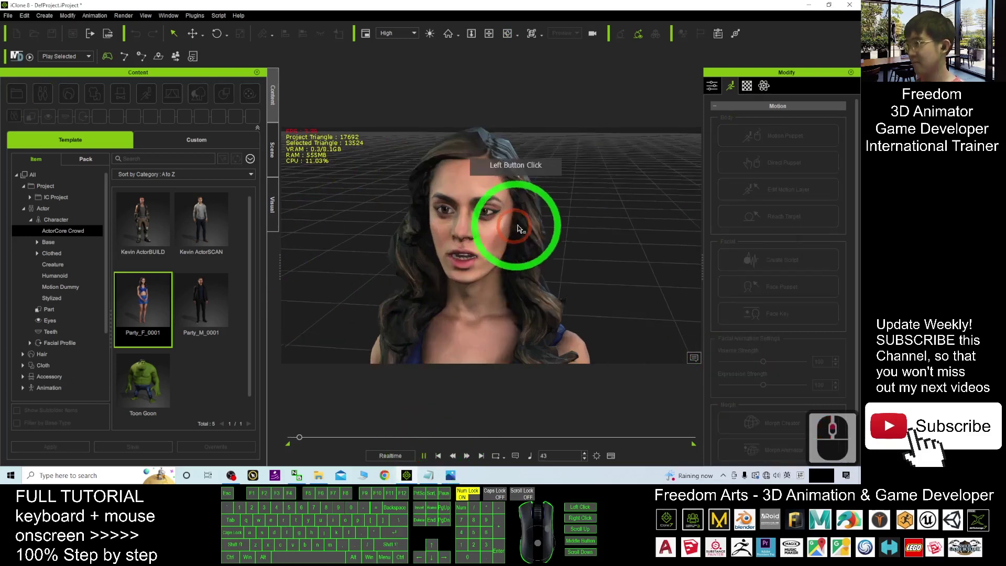
key(s)
click(504, 201)
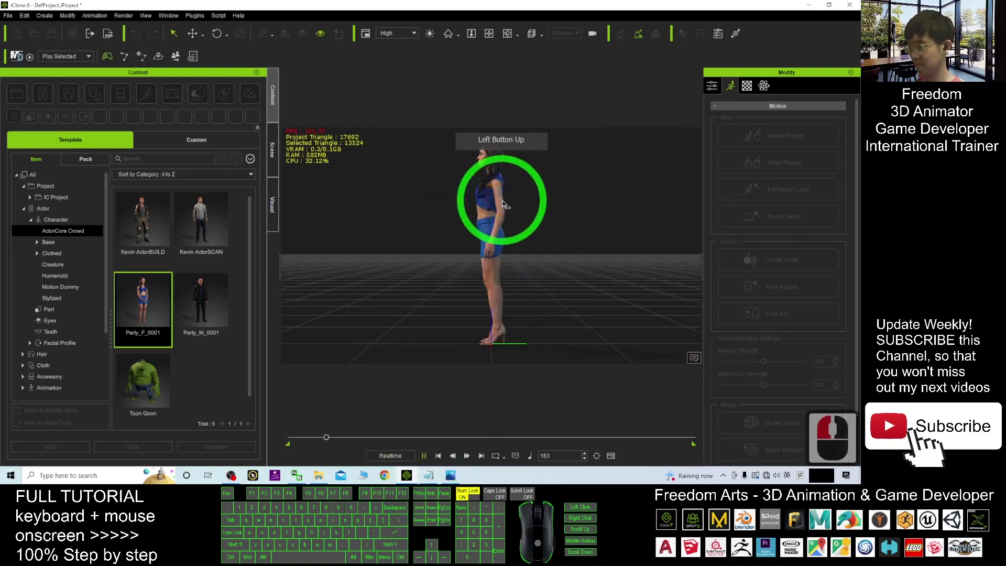
drag(503, 203, 445, 453)
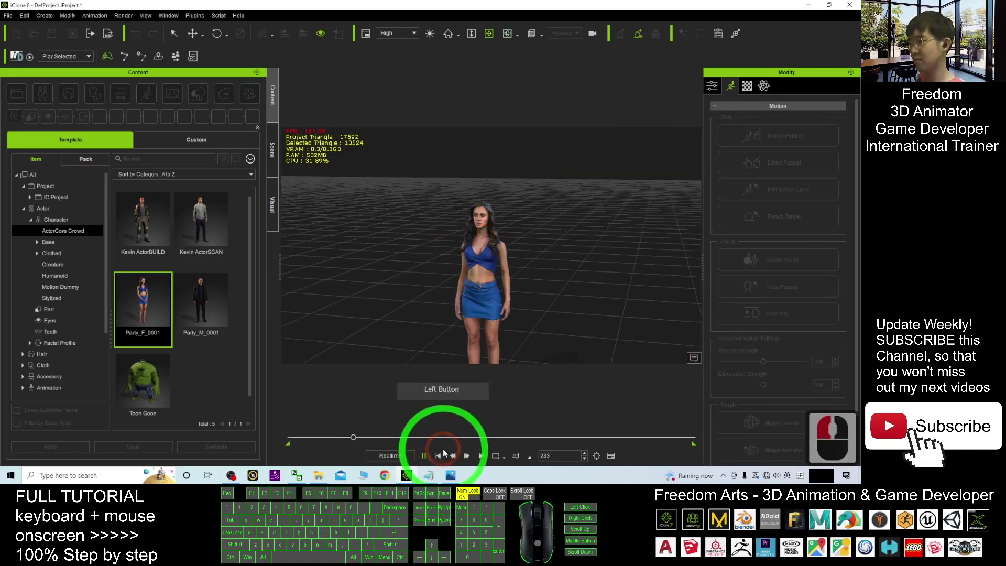
click(442, 455)
Zoom in on the actress's face, replay her speech, then return to the Photos cover image
click(506, 208)
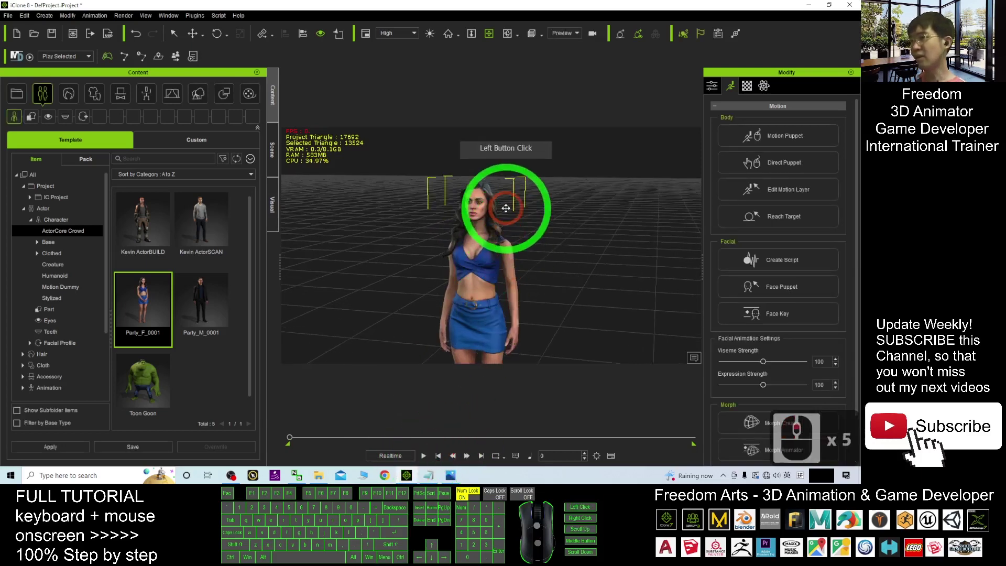
scroll(505, 208, up, 10)
click(407, 456)
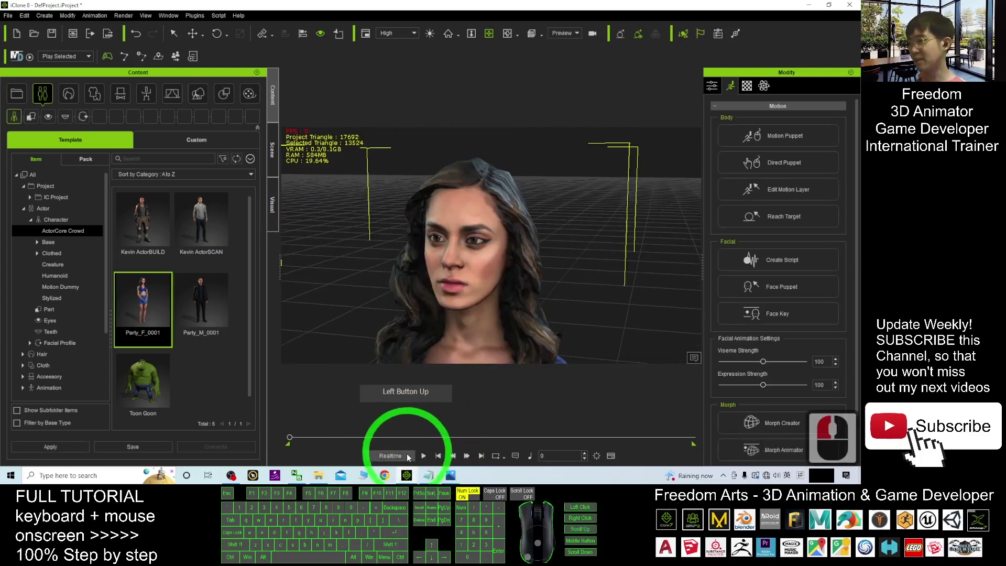
click(424, 456)
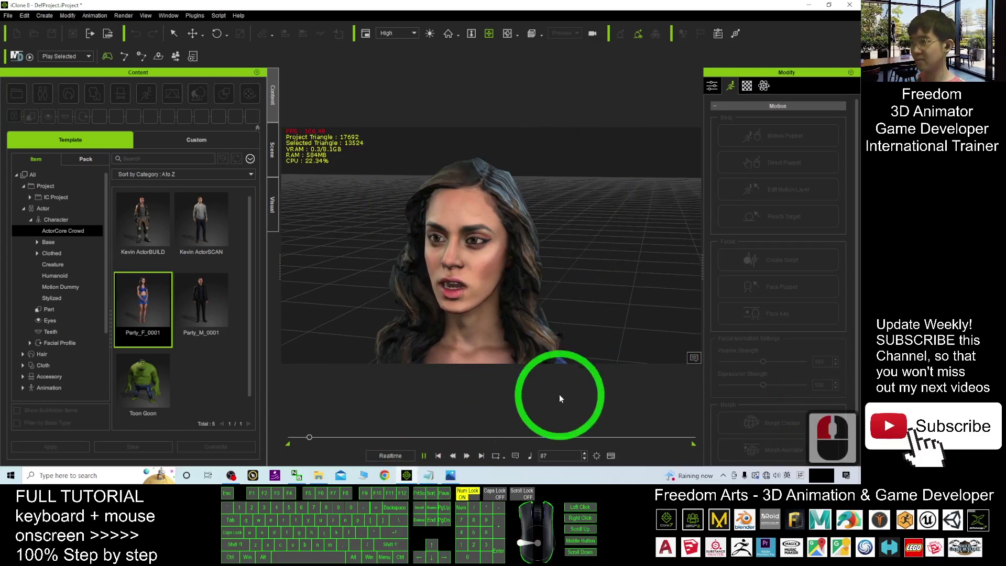
click(438, 456)
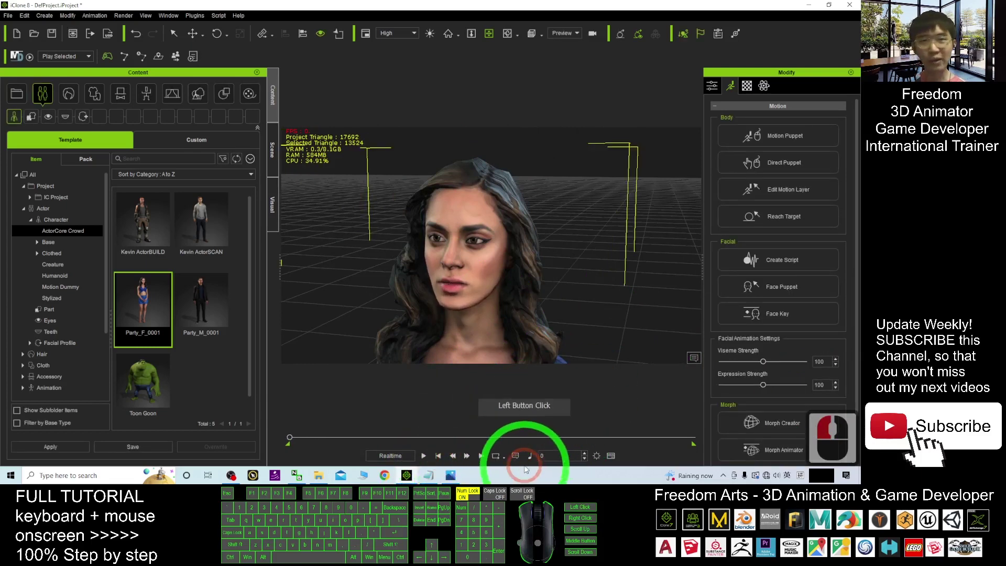
click(456, 474)
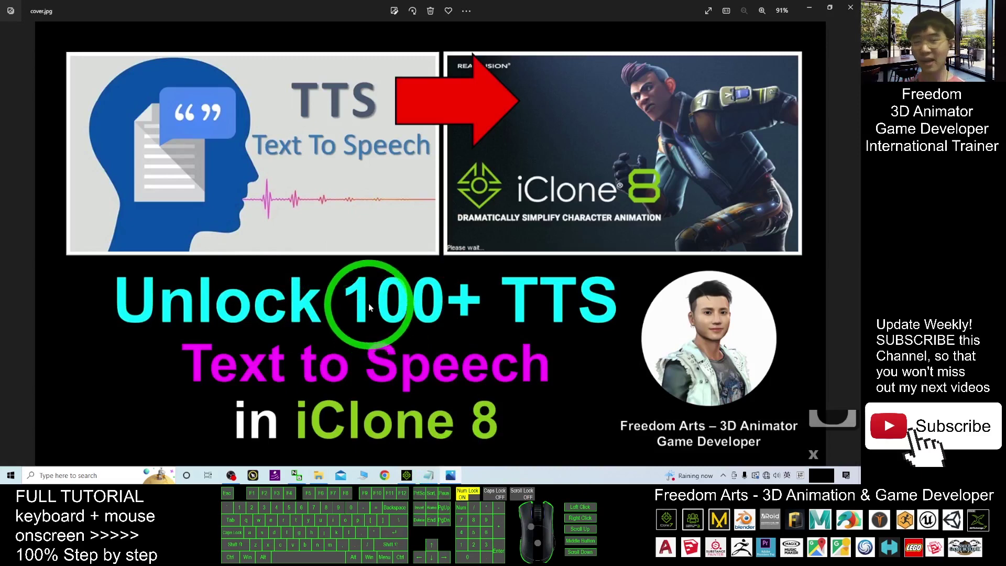
Minimize Photos and iClone and bring Notes.txt forward in Notepad
click(811, 12)
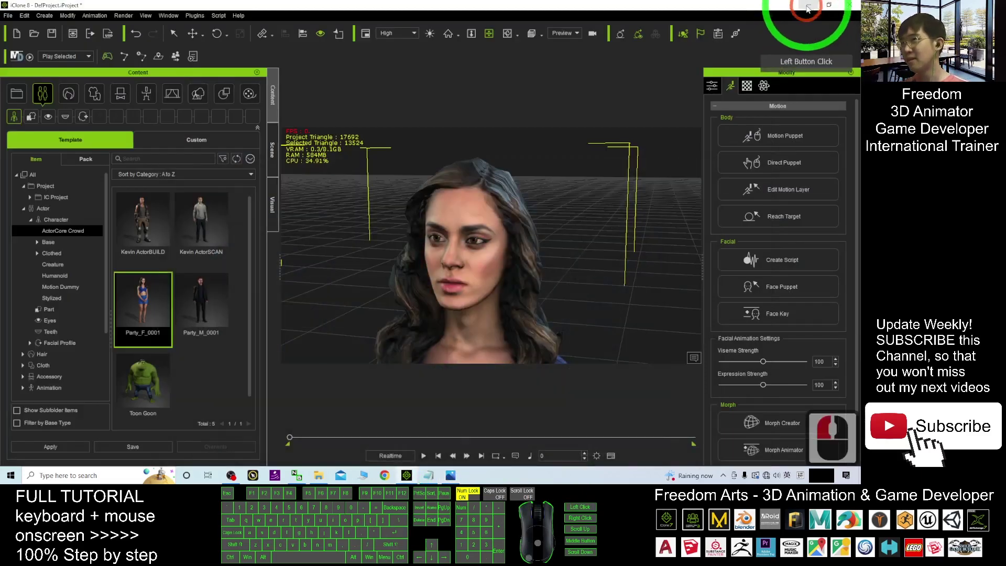
click(806, 10)
click(554, 164)
scroll(605, 256, up, 10)
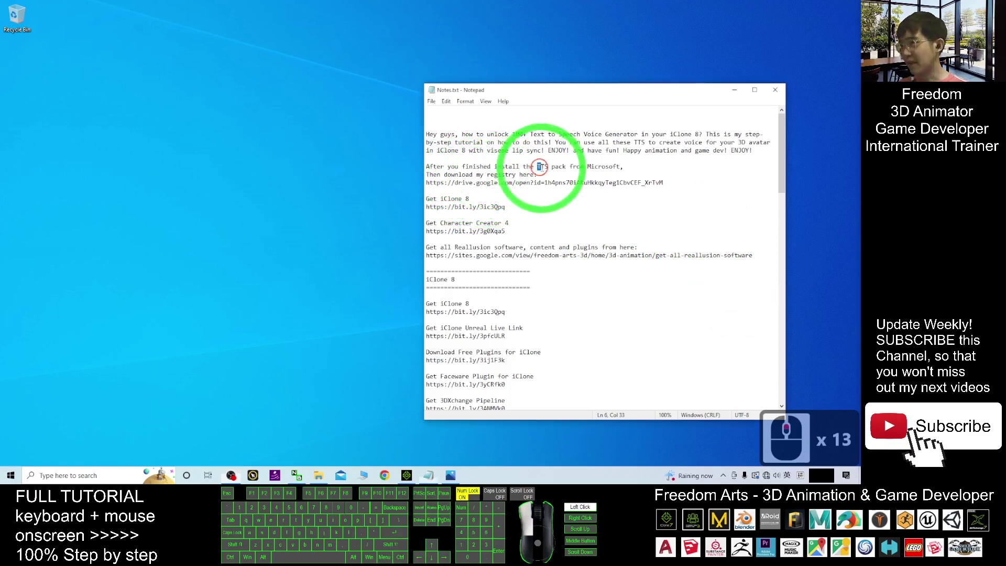
click(489, 168)
click(490, 167)
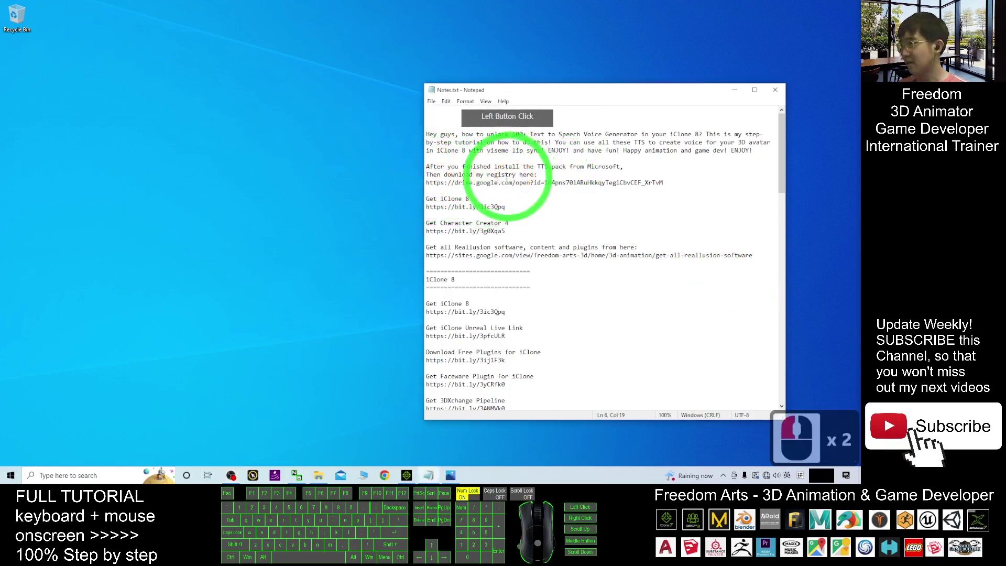
click(509, 174)
click(658, 175)
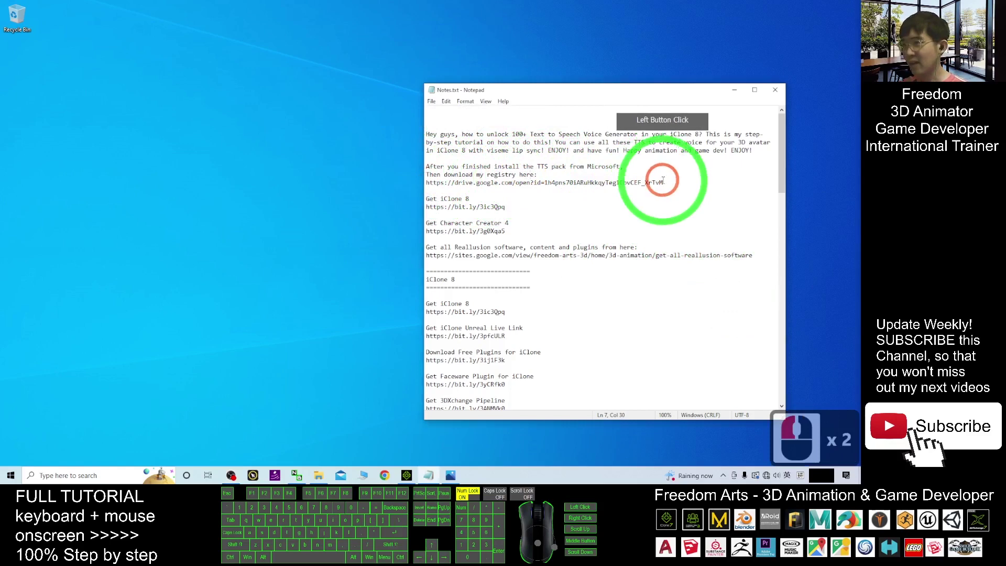
Copy the Google Drive registry download link and launch Chrome
click(580, 190)
drag(580, 190, 427, 184)
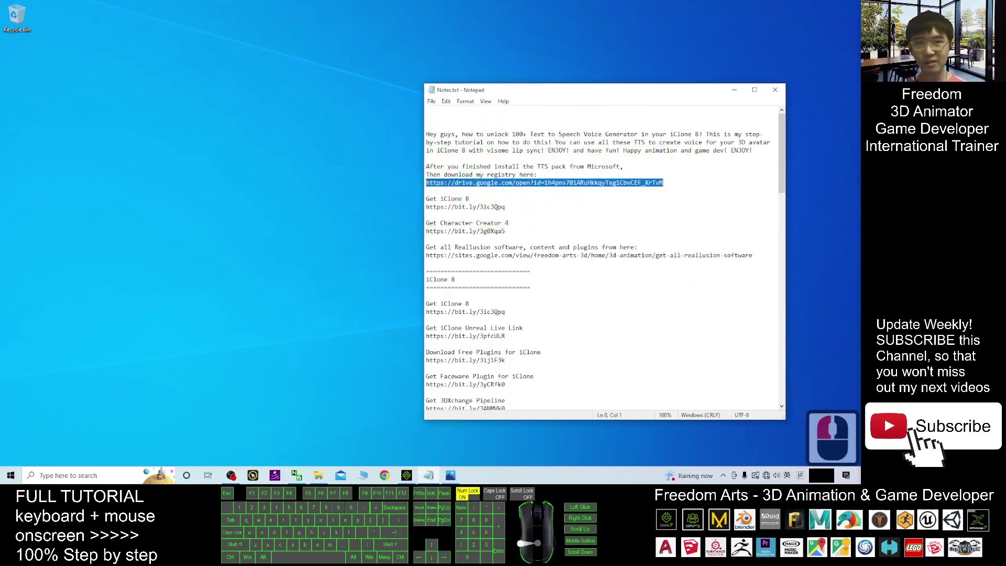
key(ctrl+c)
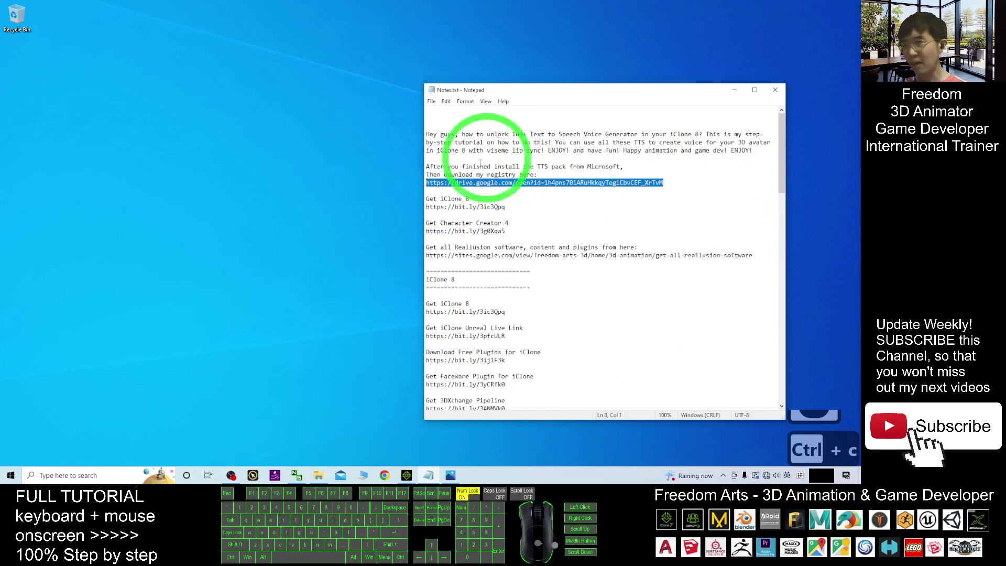
click(385, 475)
Paste the Drive link into Chrome's address bar and connect to the home Wi-Fi network
click(179, 24)
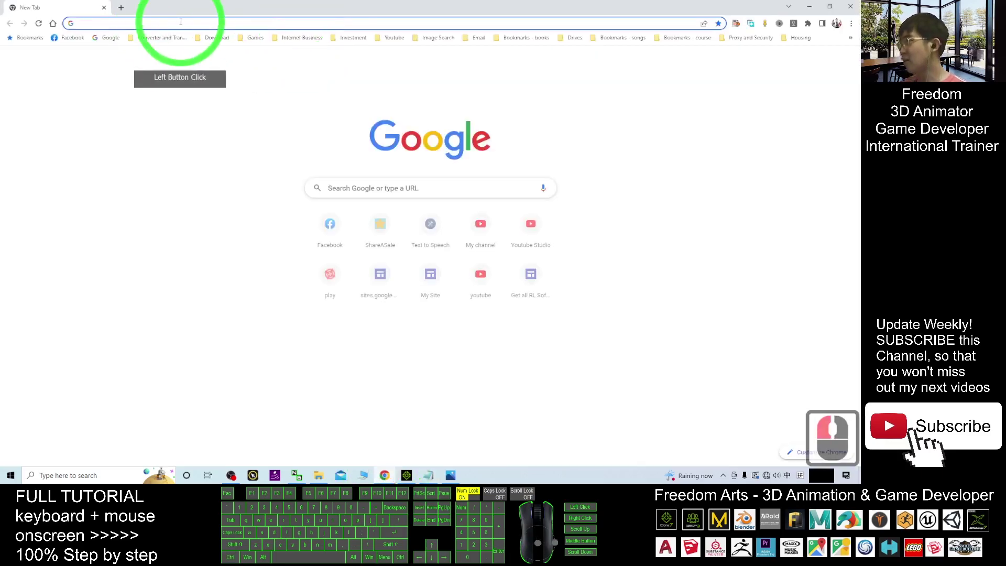
key(ctrl+v)
key(Return)
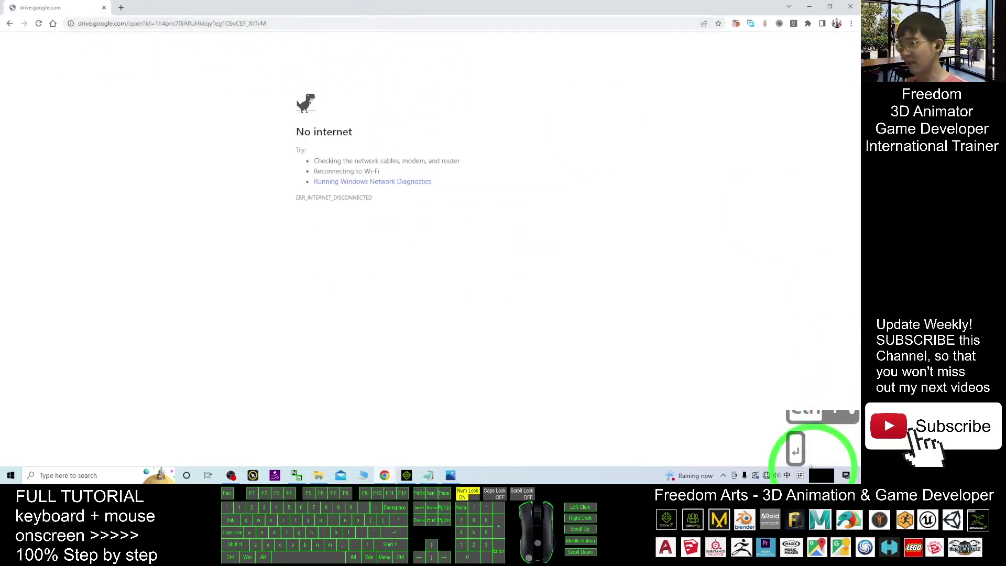
click(766, 476)
click(775, 221)
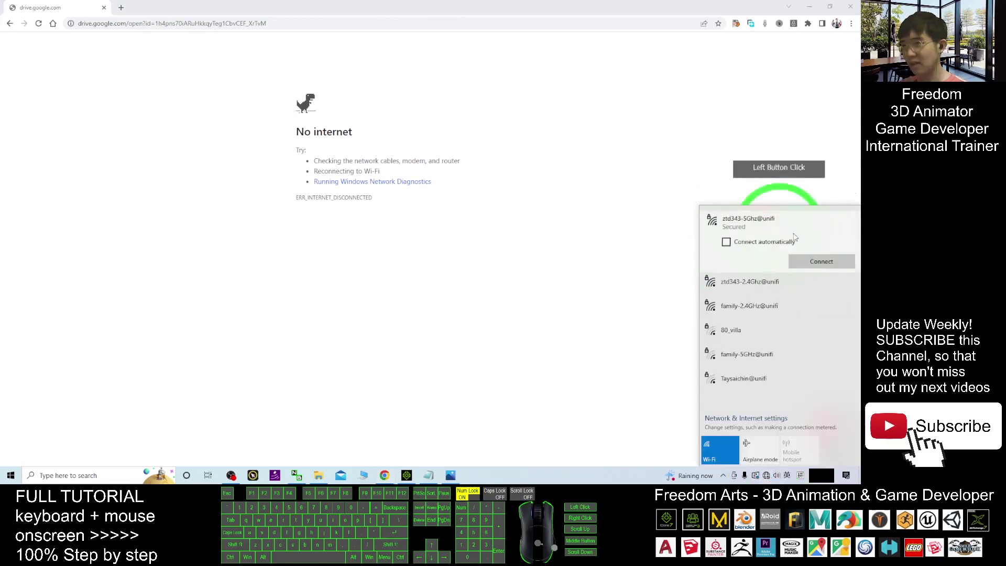
click(639, 231)
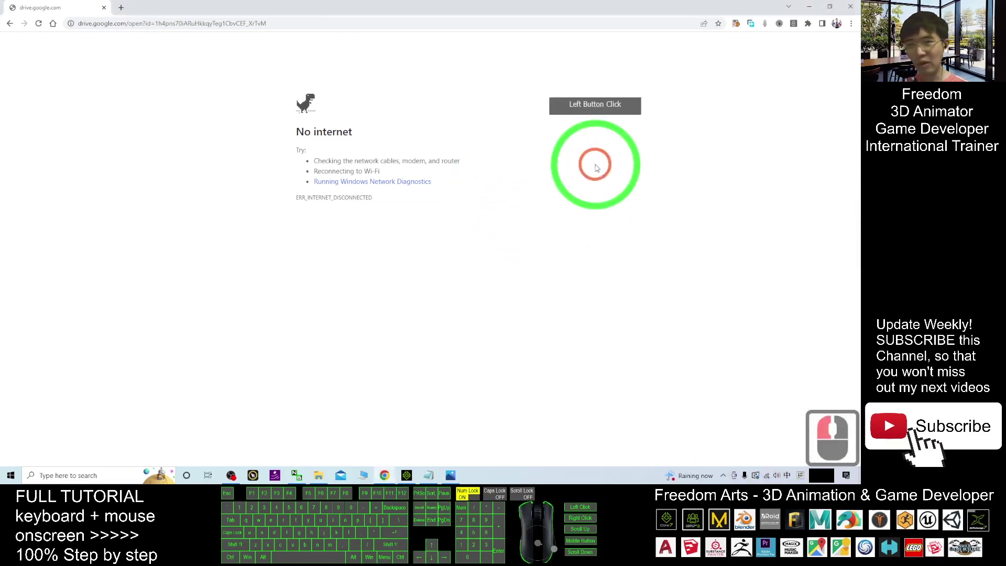
Reload the Drive link and download Unlock all TTS reg.zip, then open its folder
click(196, 9)
click(309, 22)
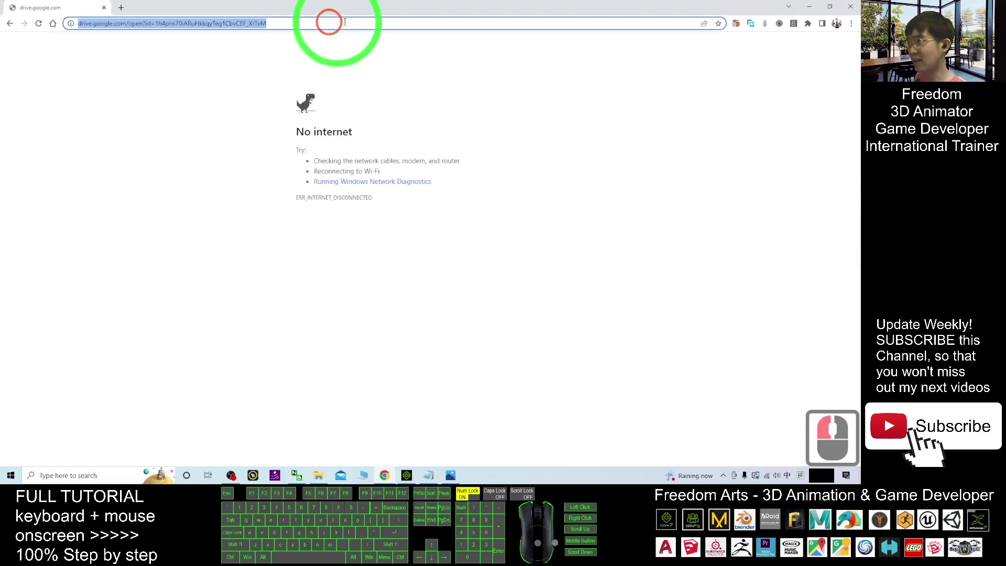
click(349, 22)
key(Return)
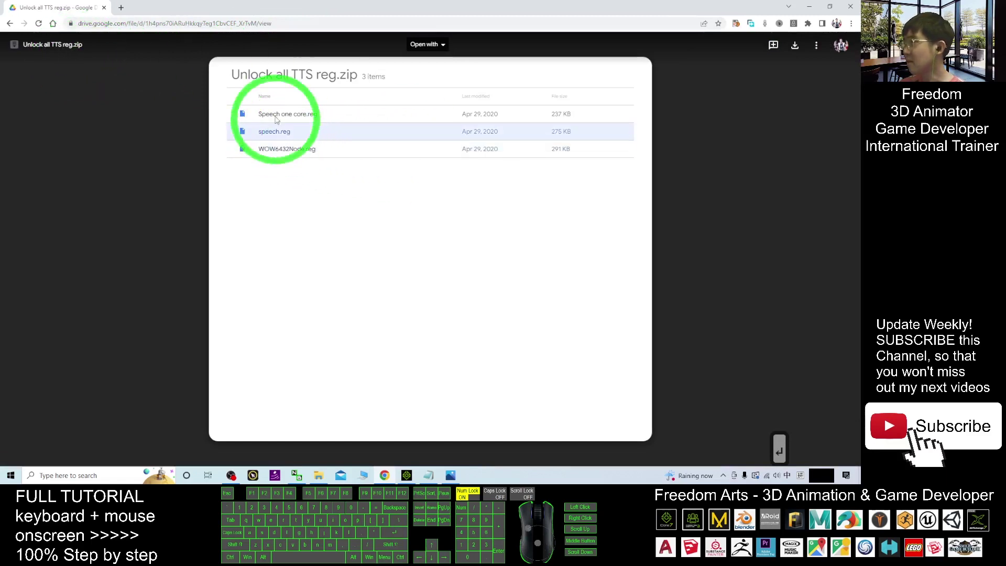
click(796, 47)
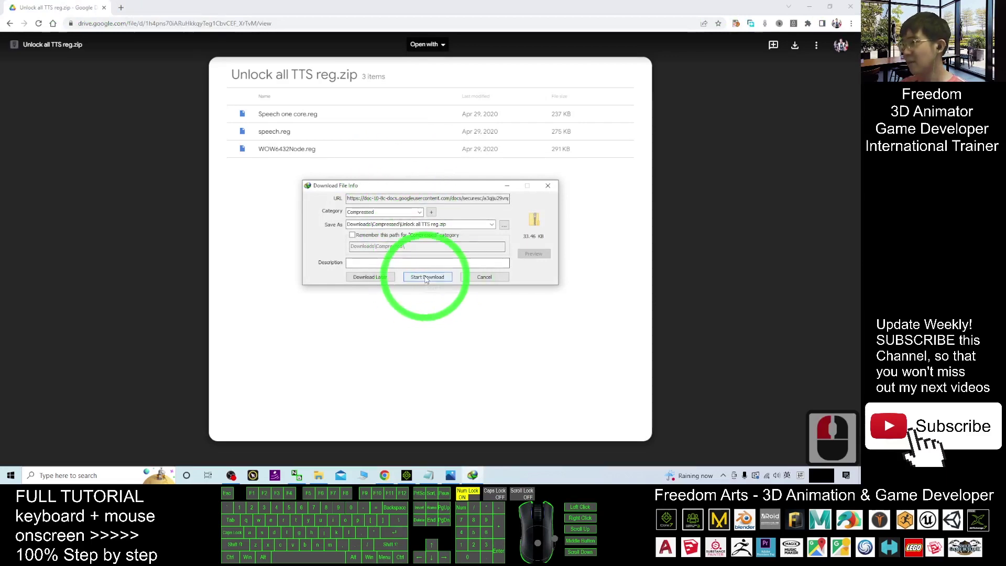
click(426, 278)
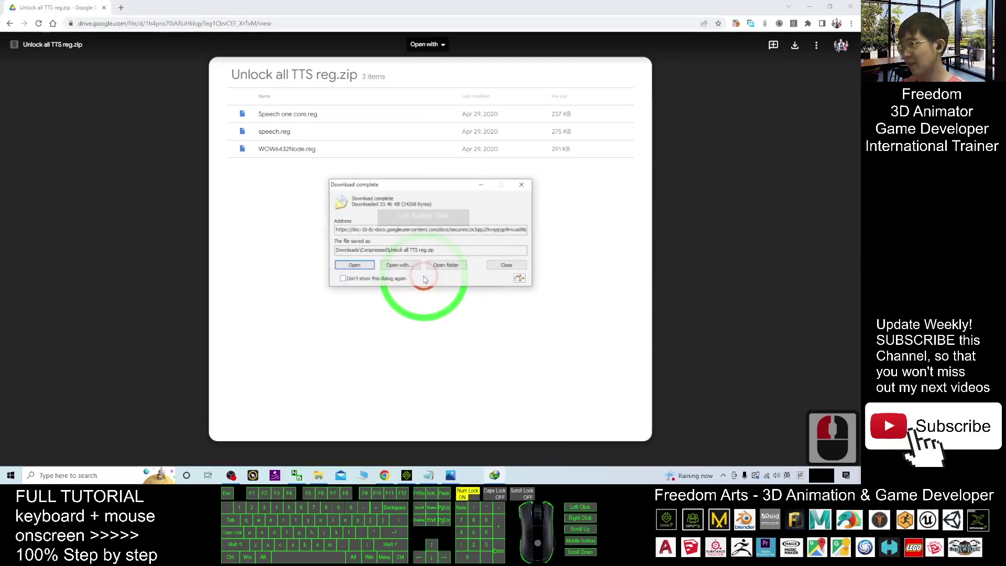
click(448, 265)
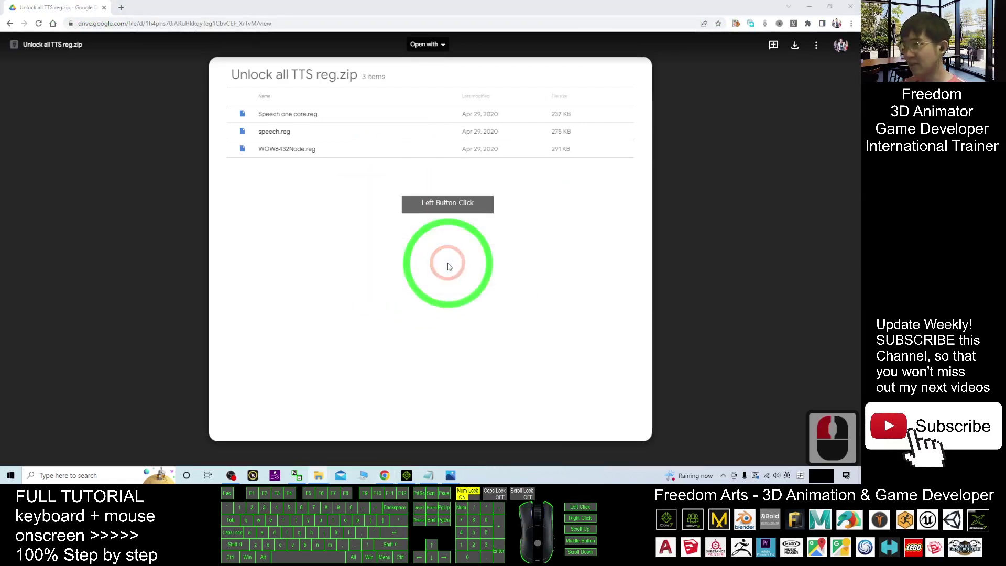
Extract Unlock all TTS reg.zip to get Speech one core.reg, speech.reg and WOW6432Node.reg
drag(606, 49, 465, 73)
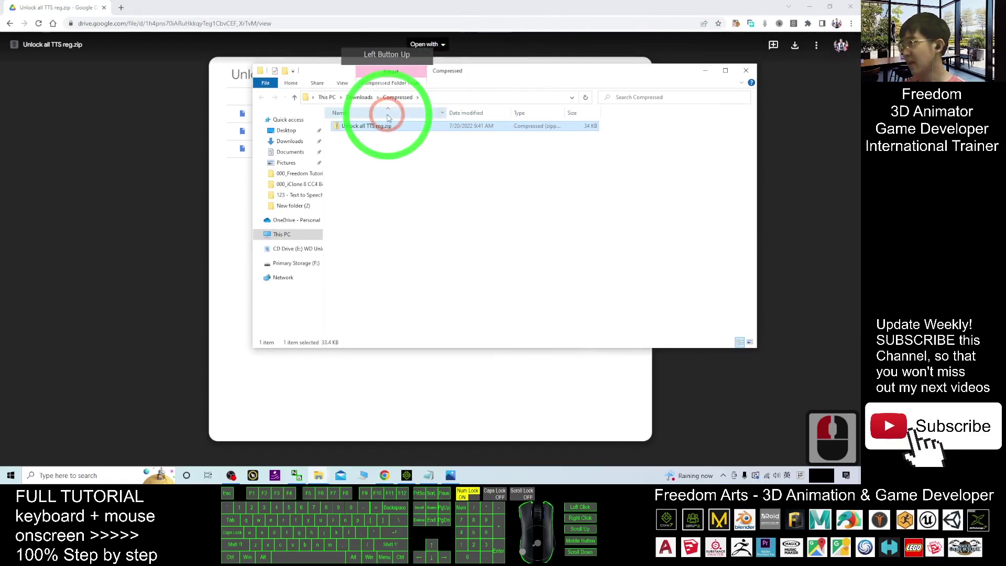
right_click(362, 132)
click(390, 168)
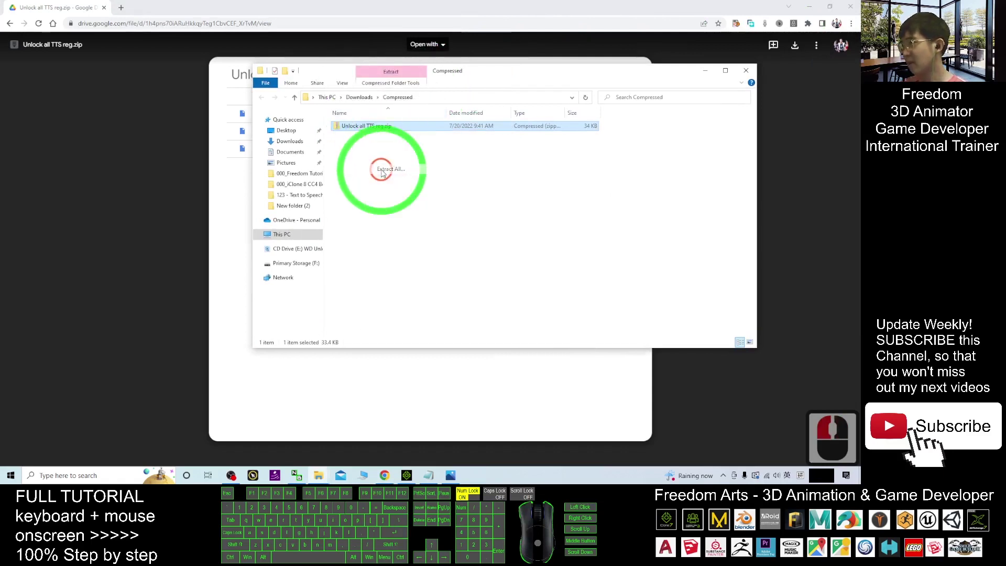
click(511, 324)
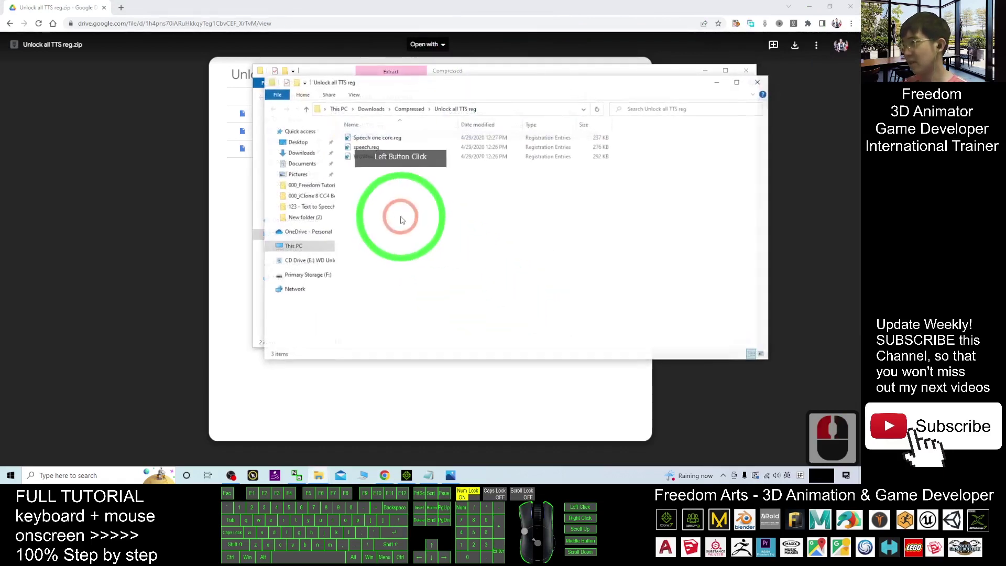
drag(516, 88, 448, 132)
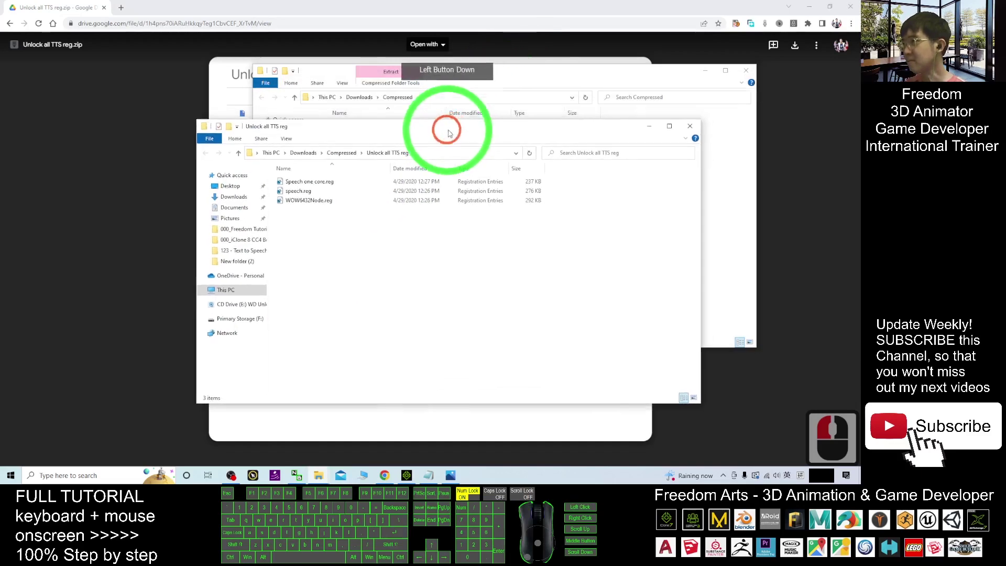
click(743, 71)
click(365, 239)
drag(440, 278, 399, 231)
click(413, 254)
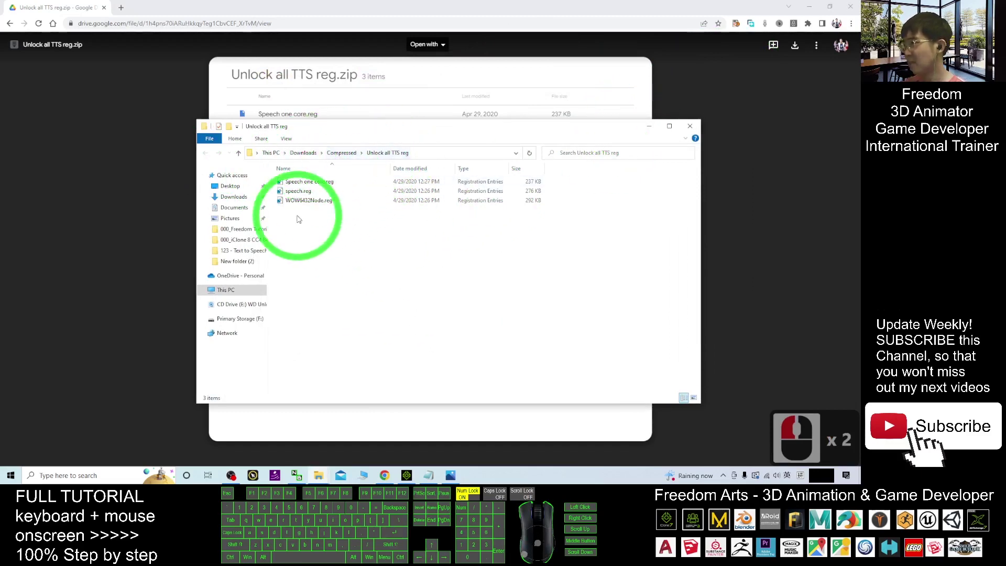
Clear the Explorer, Chrome and Notepad windows off the desktop
click(648, 126)
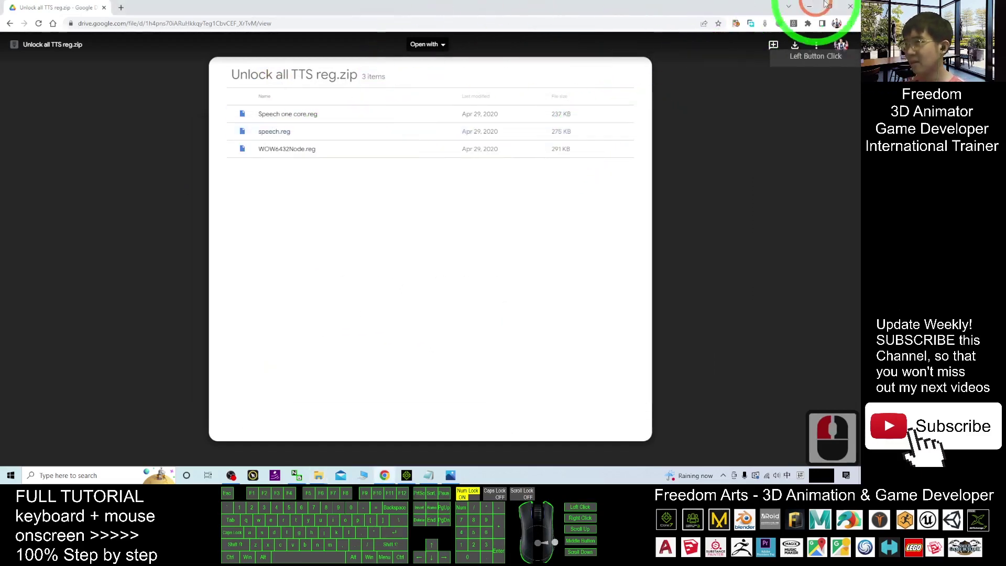
click(854, 7)
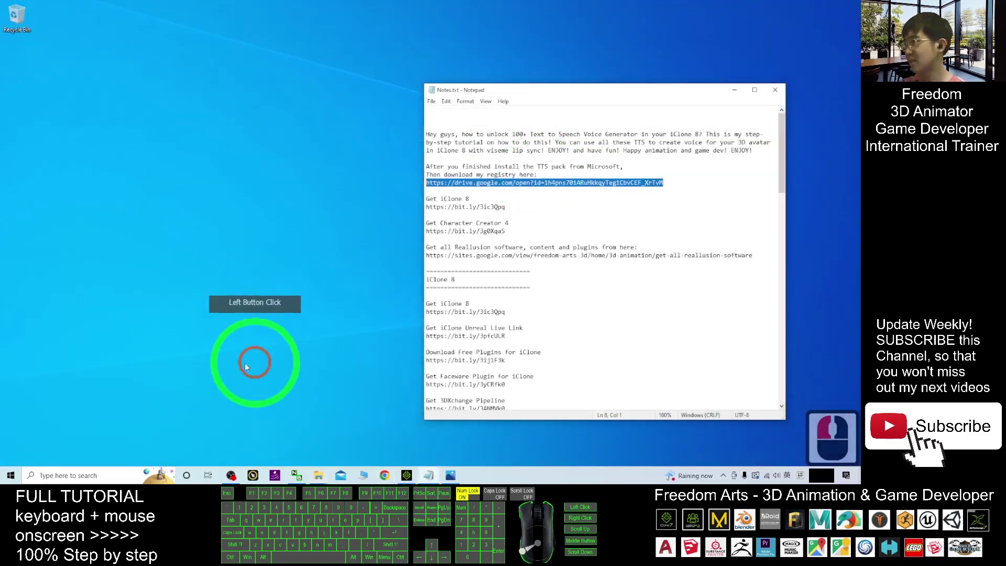
click(725, 94)
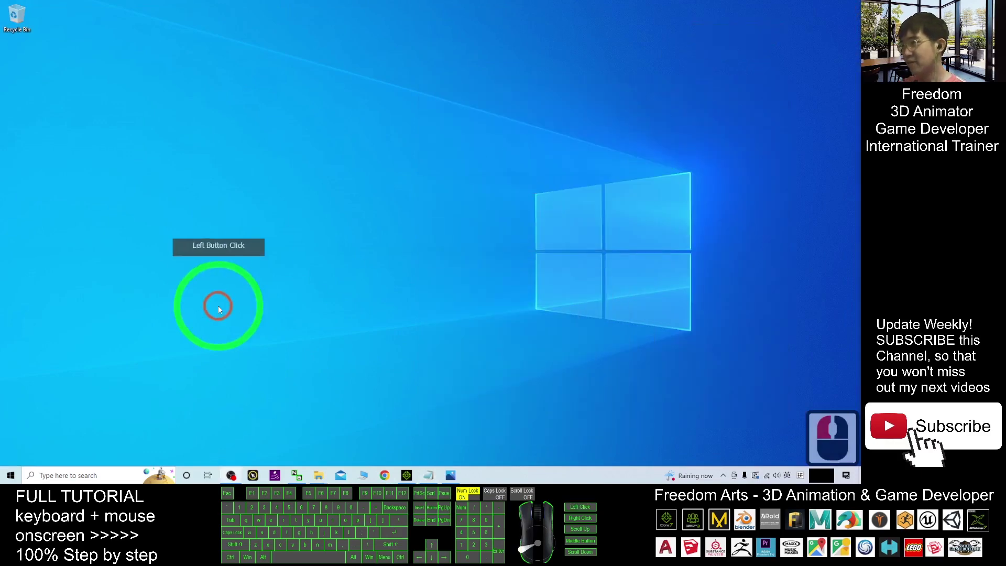
Search 'text to speech' and show the Speech settings page maximized, down to Manage voices
click(68, 475)
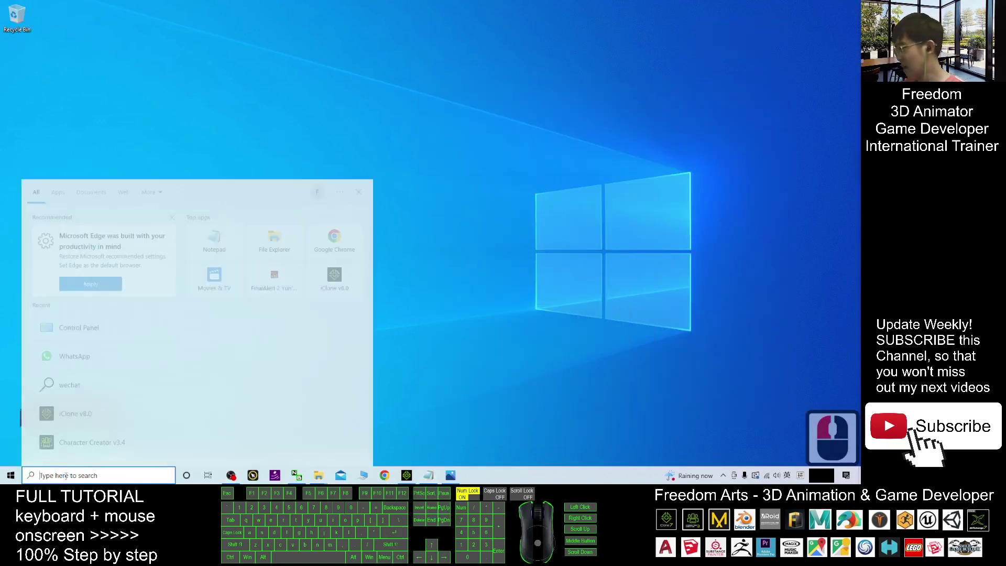
text(tex)
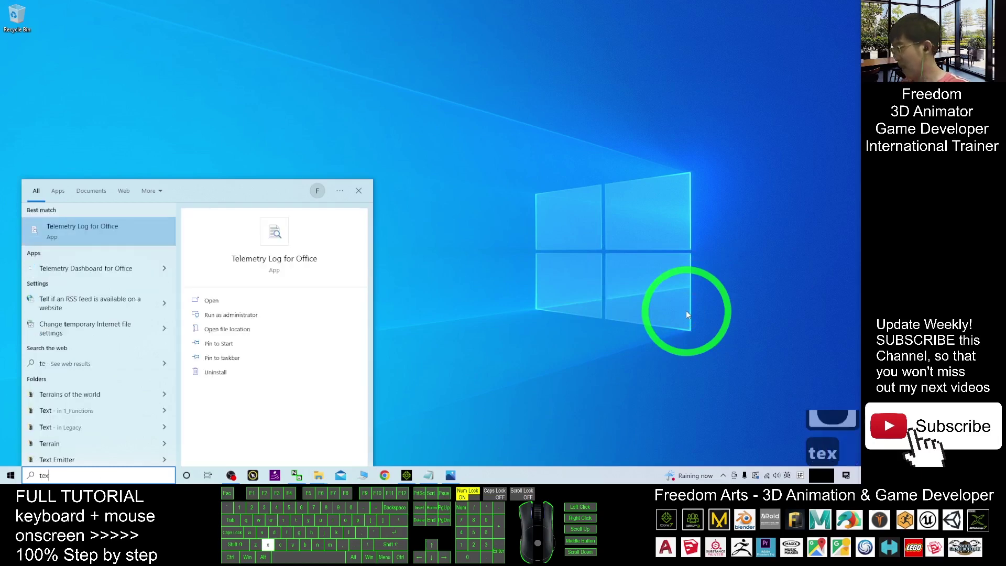
text(t to speech)
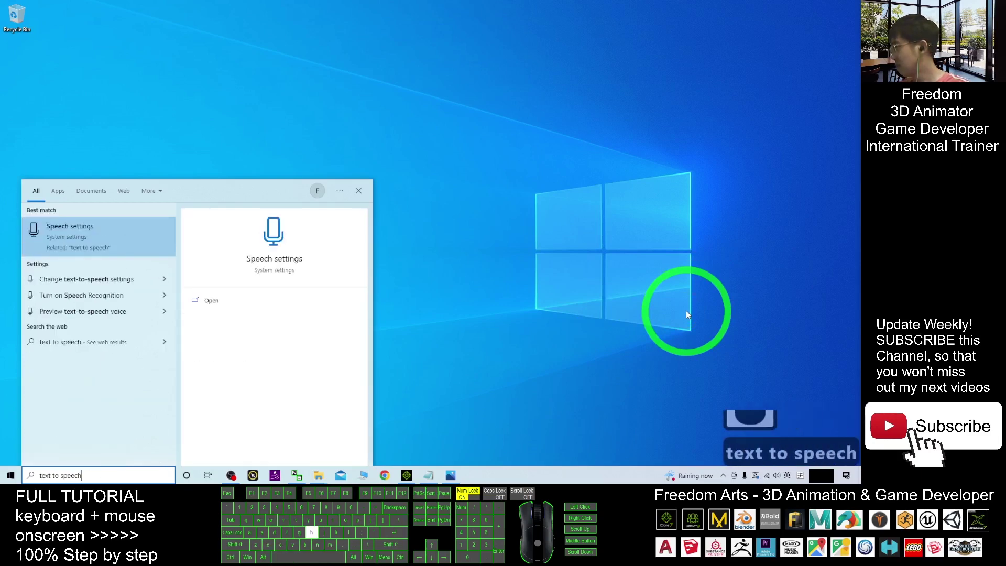
click(95, 273)
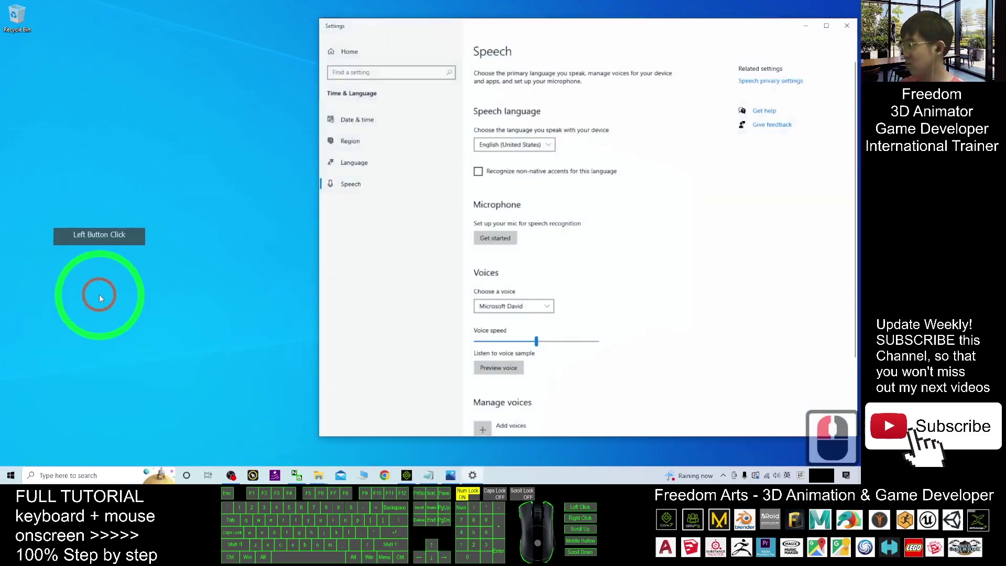
click(589, 47)
drag(605, 30, 518, 44)
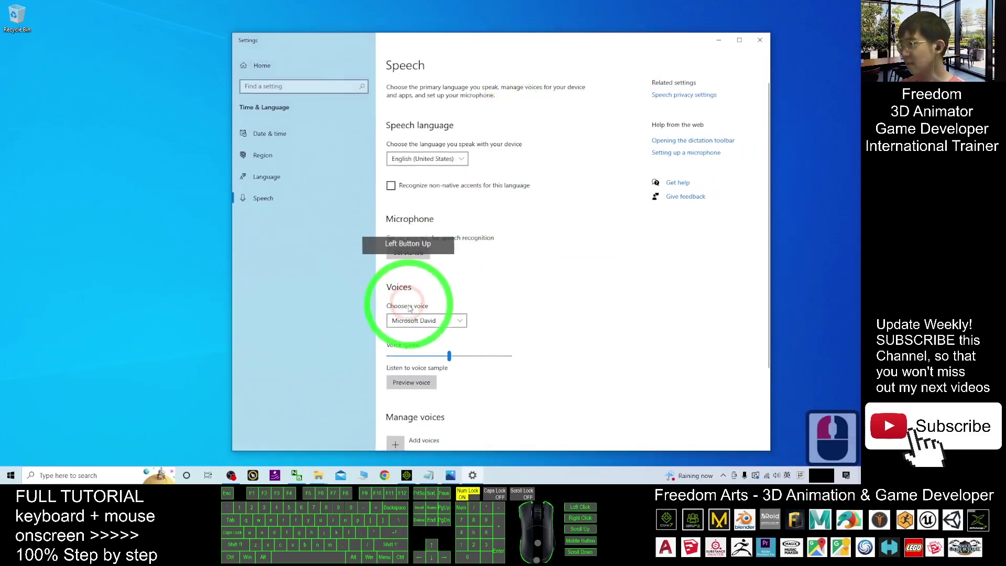
double_click(557, 44)
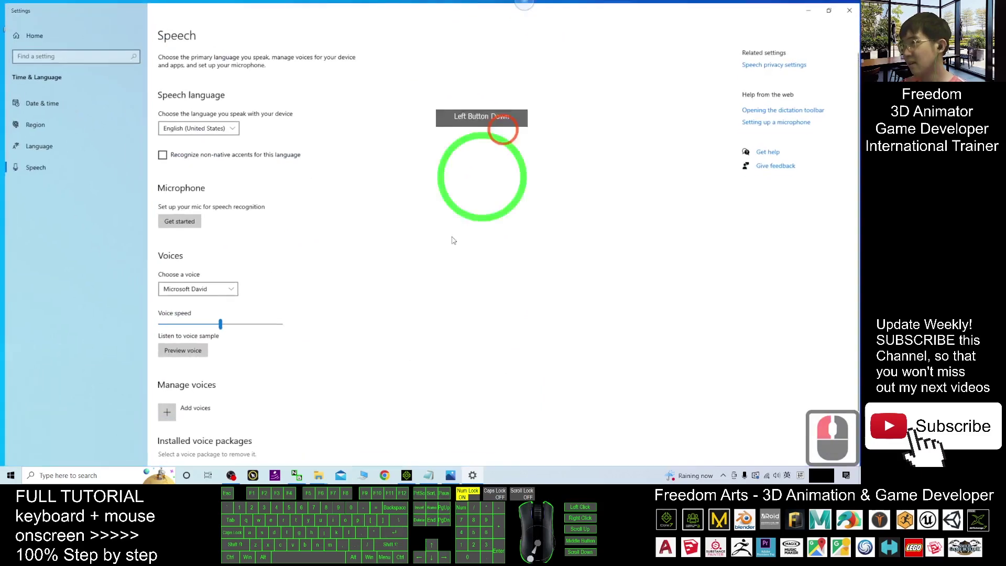
scroll(224, 367, down, 5)
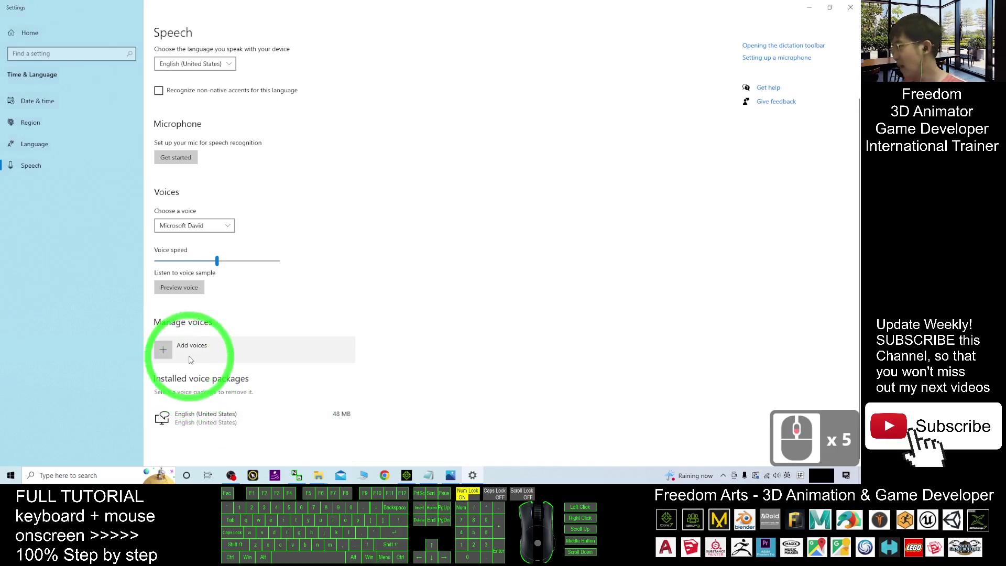
Under Add voices, tick Arabic (Egypt) through Chinese (Traditional, Taiwan) voice packages
click(214, 355)
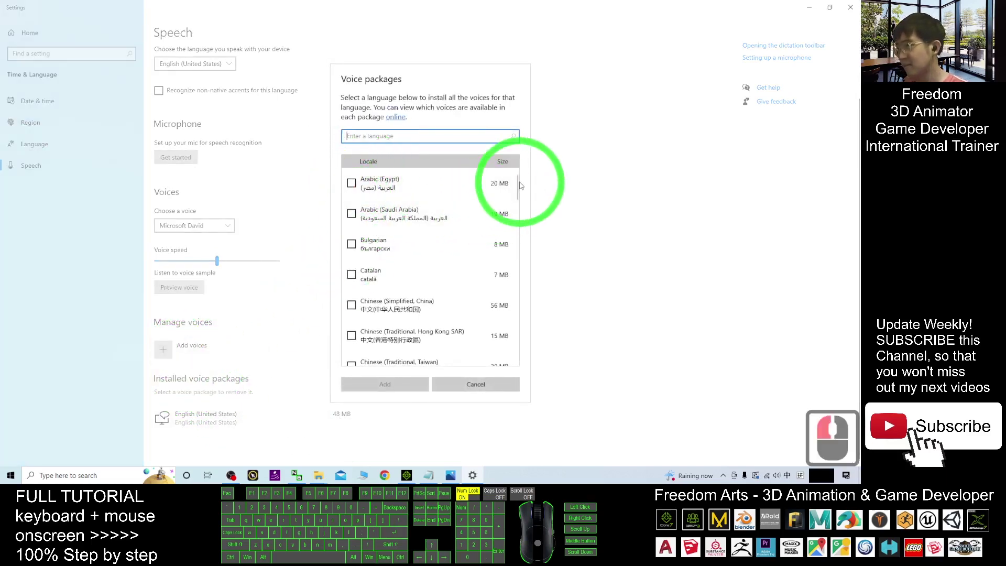
drag(516, 184, 336, 181)
click(351, 183)
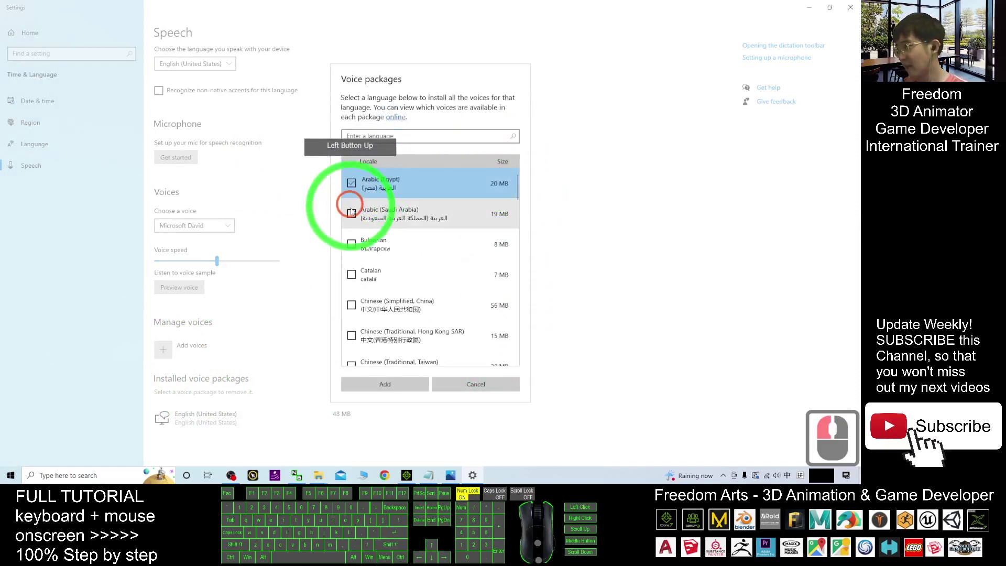
click(351, 214)
click(351, 244)
click(350, 275)
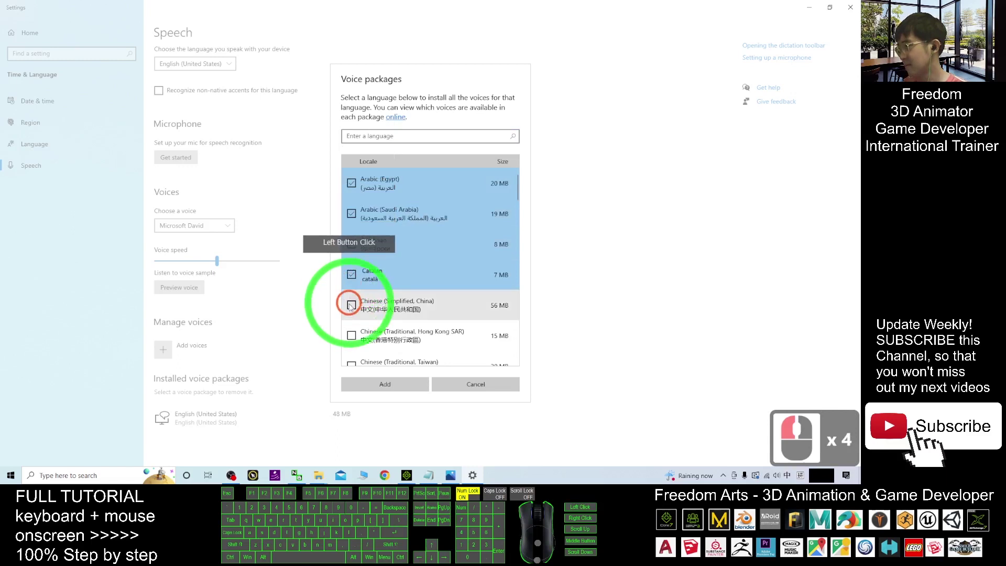
click(351, 305)
click(351, 335)
click(351, 361)
Tick Croatian, Czech, Danish, both Dutch, English (Australia) and English (Canada) packages
scroll(352, 267, down, 5)
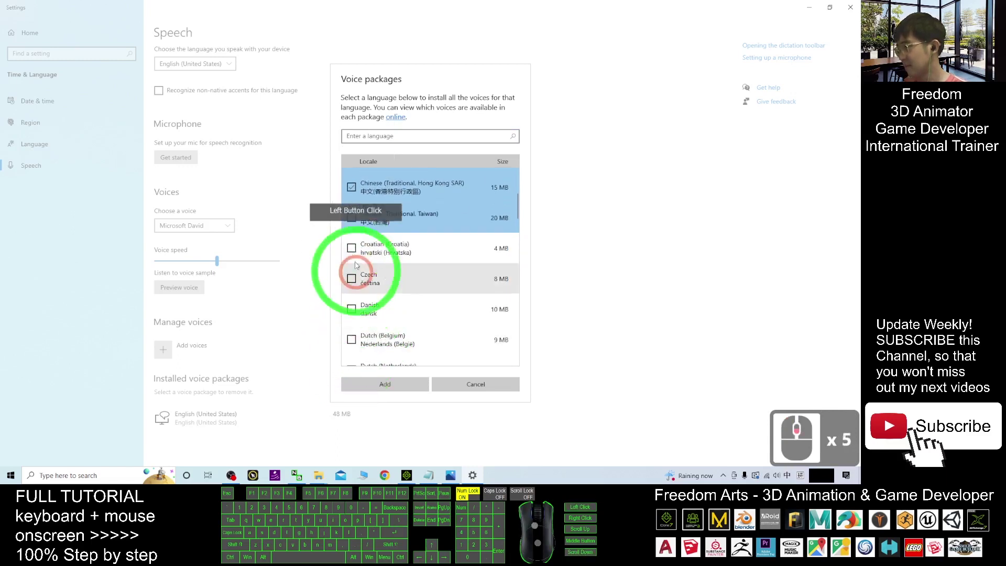
click(351, 248)
click(351, 278)
click(351, 309)
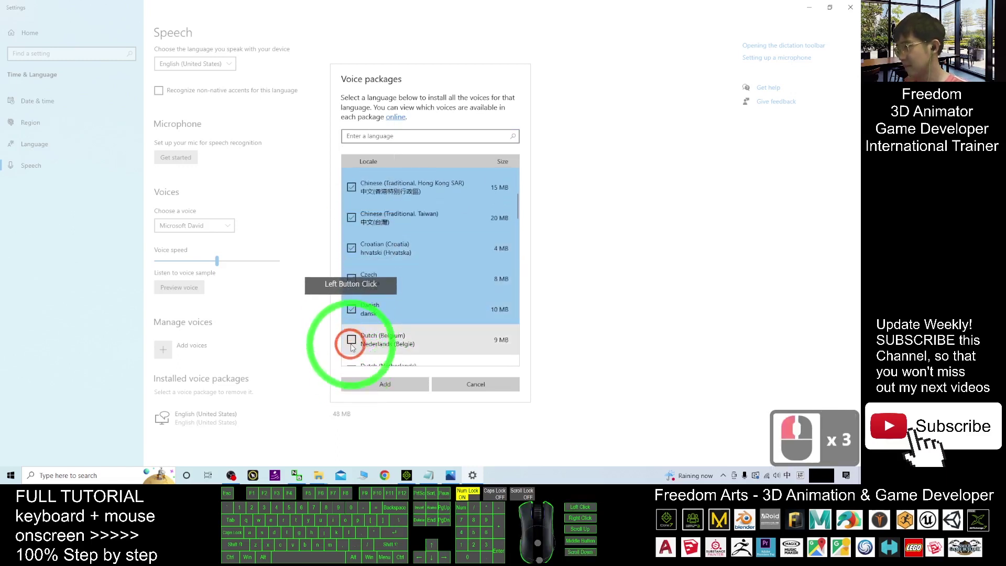
click(351, 339)
scroll(356, 345, down, 1)
scroll(356, 345, down, 2)
click(351, 281)
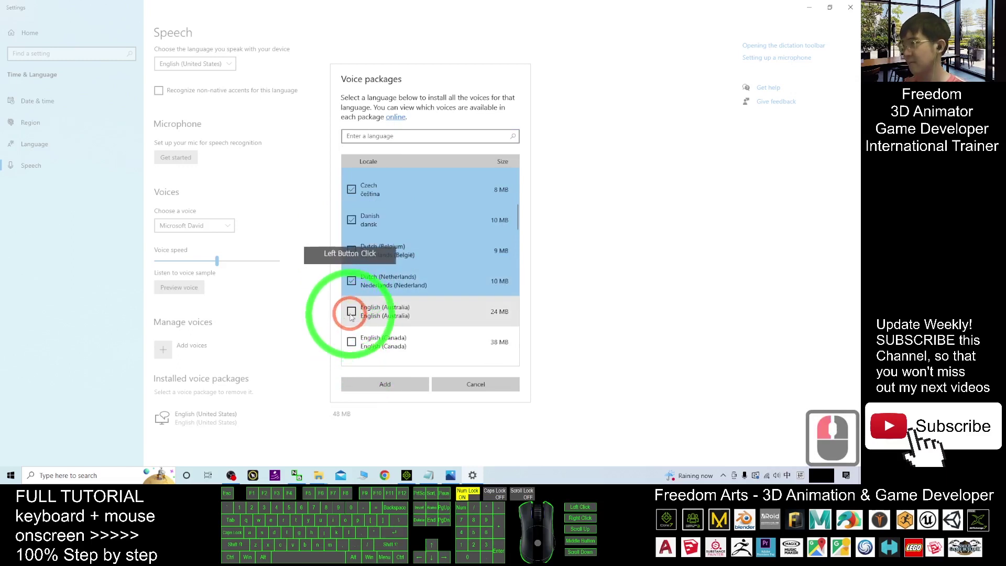
click(351, 311)
click(351, 341)
Tick English (India, Ireland, UK), Finnish, the three French and three German packages
scroll(351, 314, down, 5)
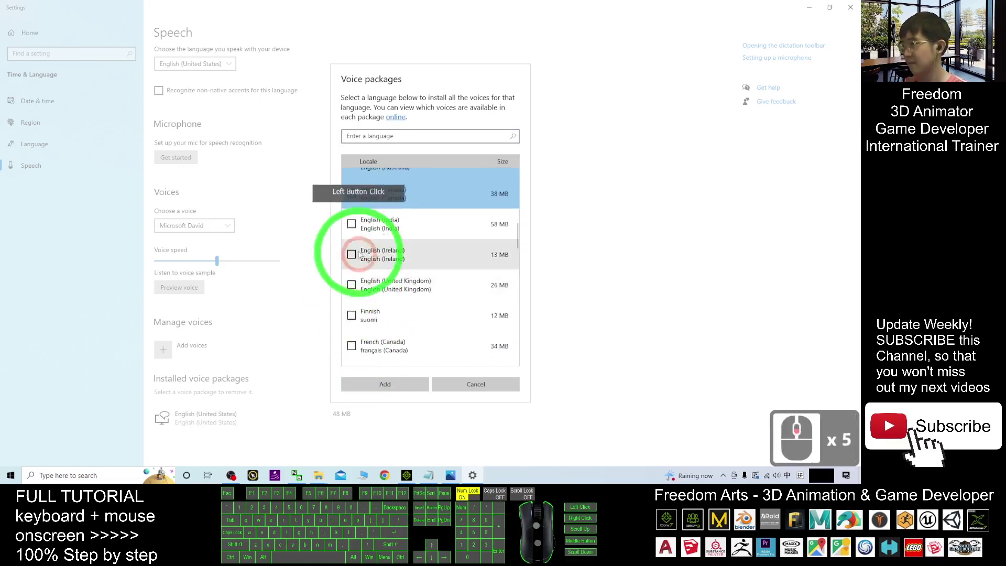
click(351, 224)
click(351, 254)
click(351, 285)
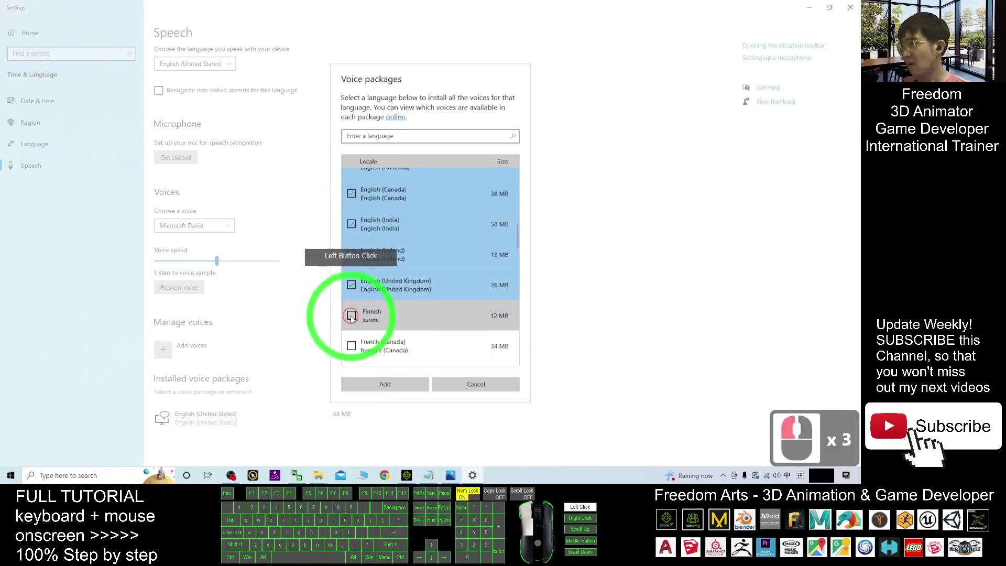
click(351, 315)
click(351, 346)
scroll(351, 314, down, 5)
click(351, 228)
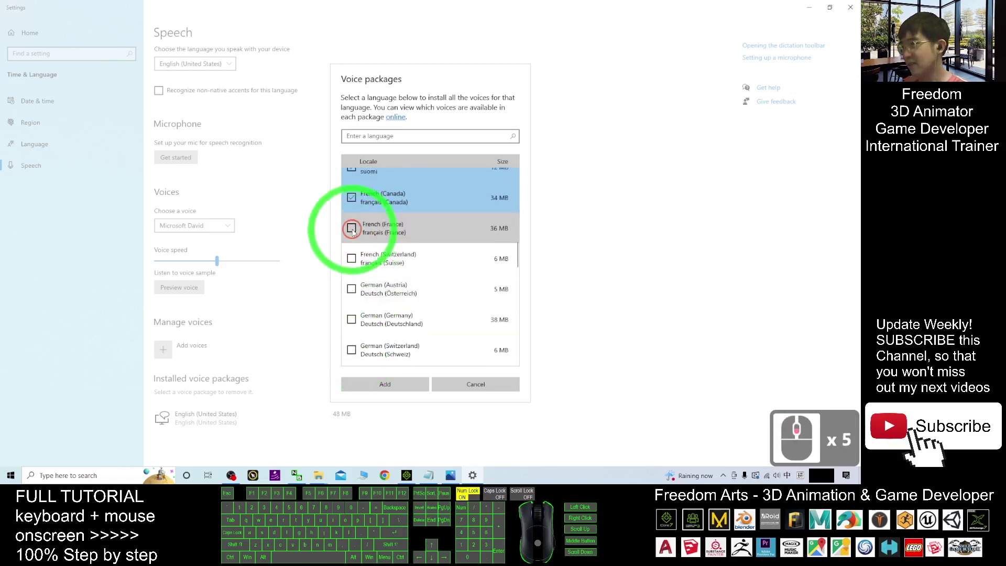
click(351, 259)
click(351, 289)
click(351, 319)
click(351, 350)
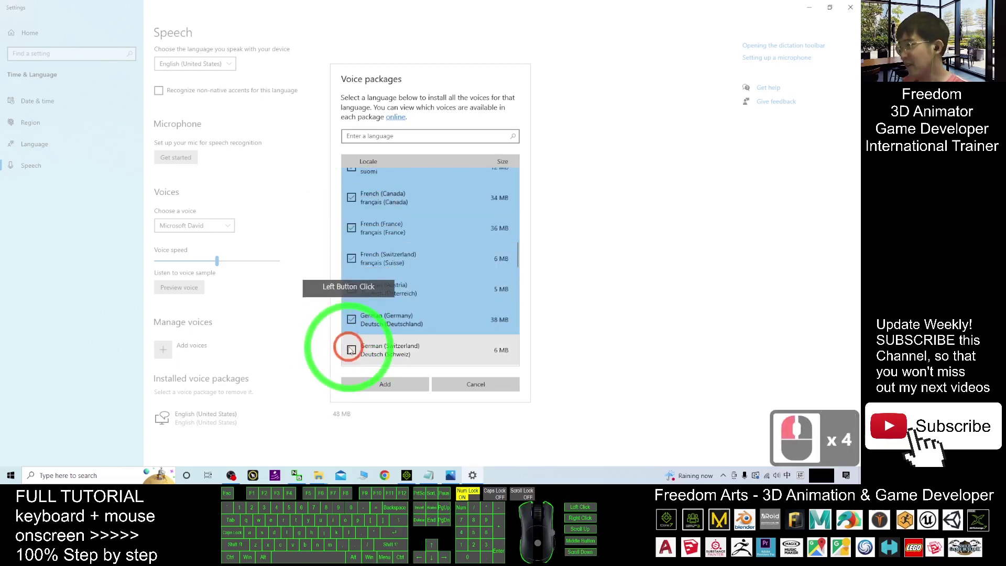
Tick the Greek, Hebrew and Hindi voice packages
scroll(398, 315, down, 6)
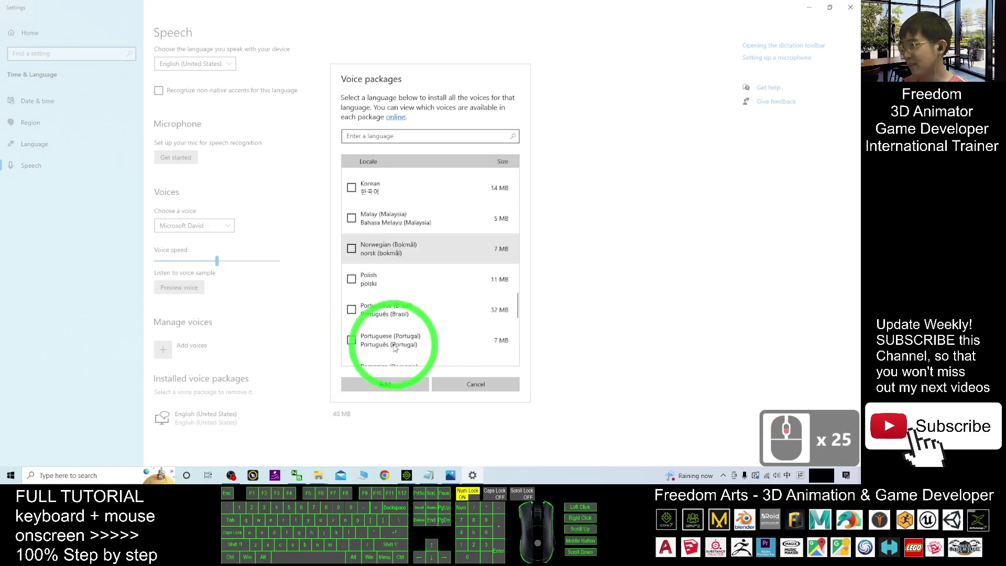
scroll(398, 303, up, 5)
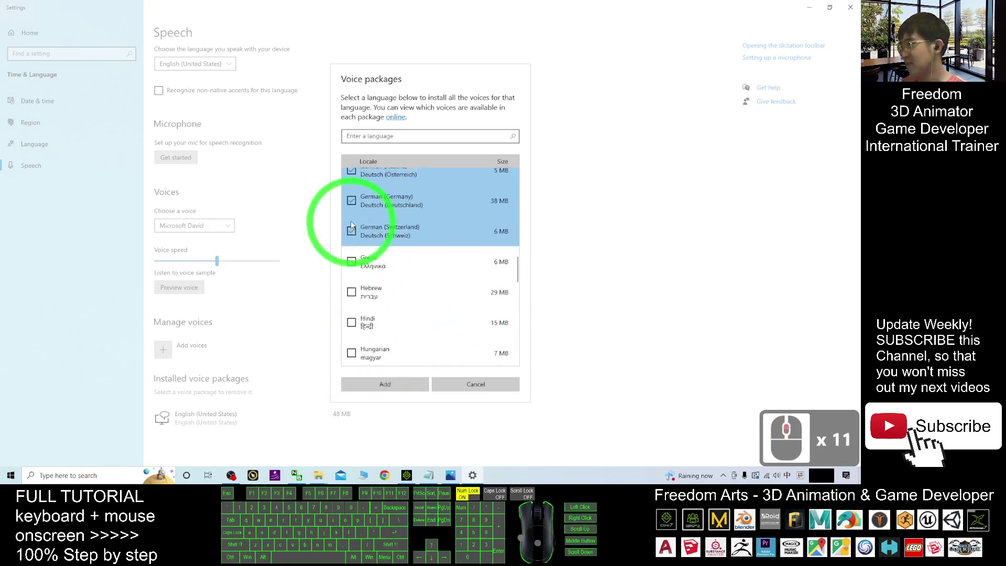
click(351, 262)
click(350, 292)
click(351, 322)
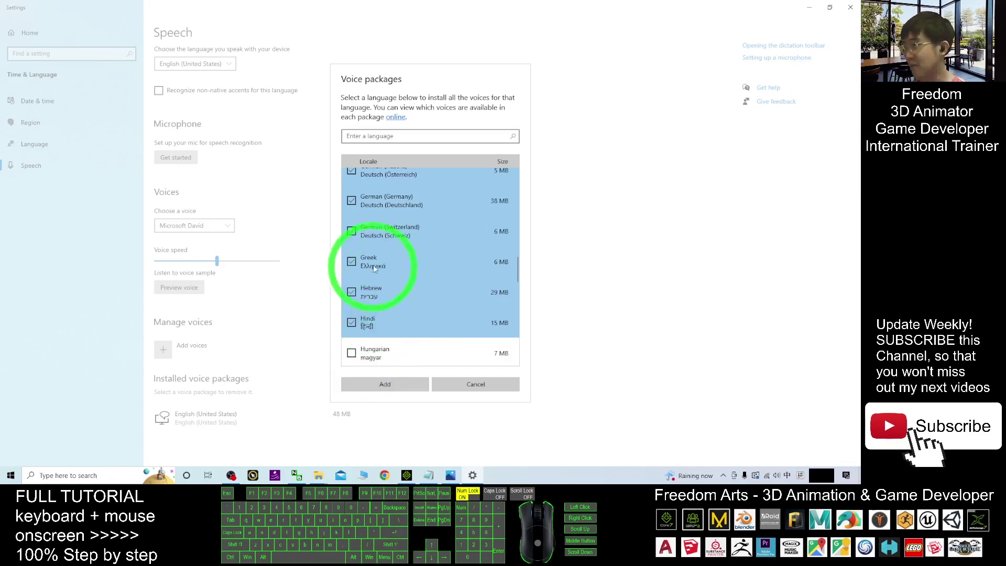
scroll(414, 278, up, 2)
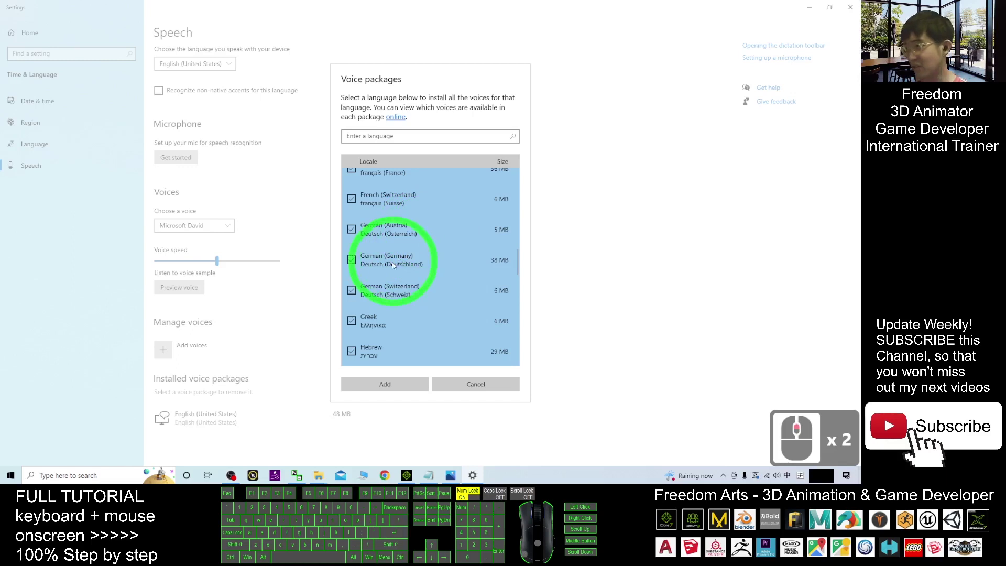
scroll(394, 267, up, 20)
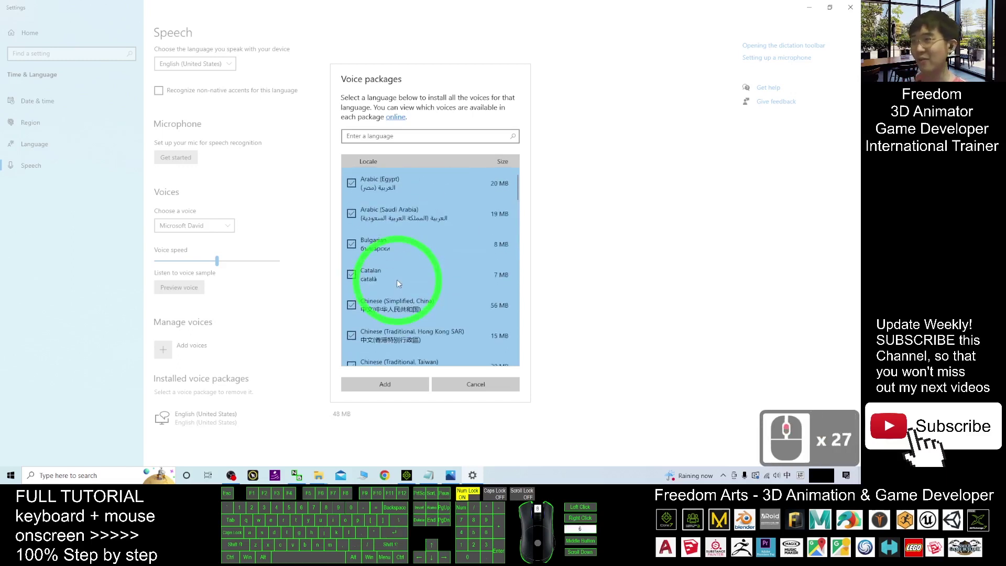
Tick Hungarian, Indonesian, Italian, Japanese, Korean, Malay and Norwegian (Bokmål) voice packages
scroll(396, 281, up, 5)
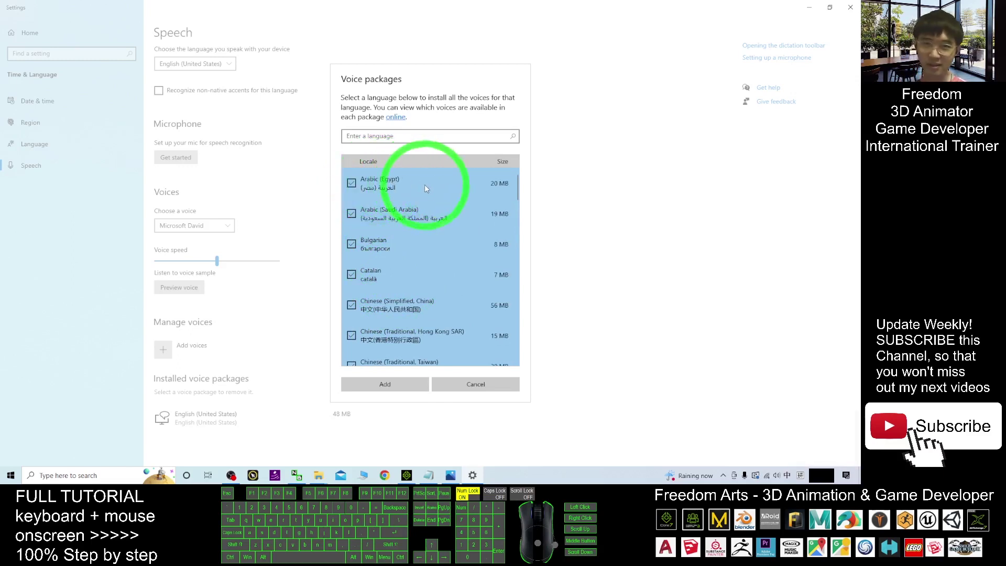
scroll(399, 250, down, 11)
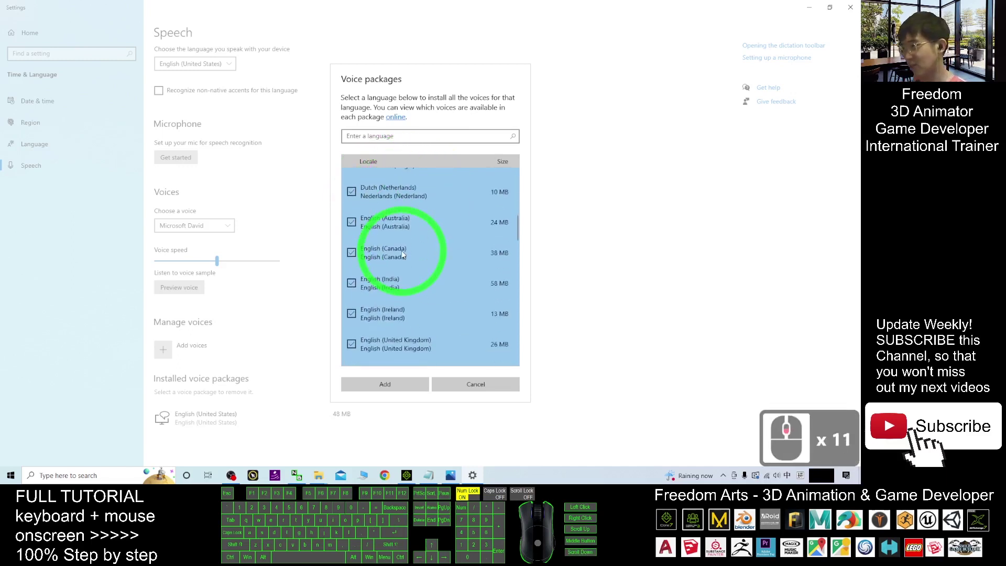
scroll(402, 254, down, 14)
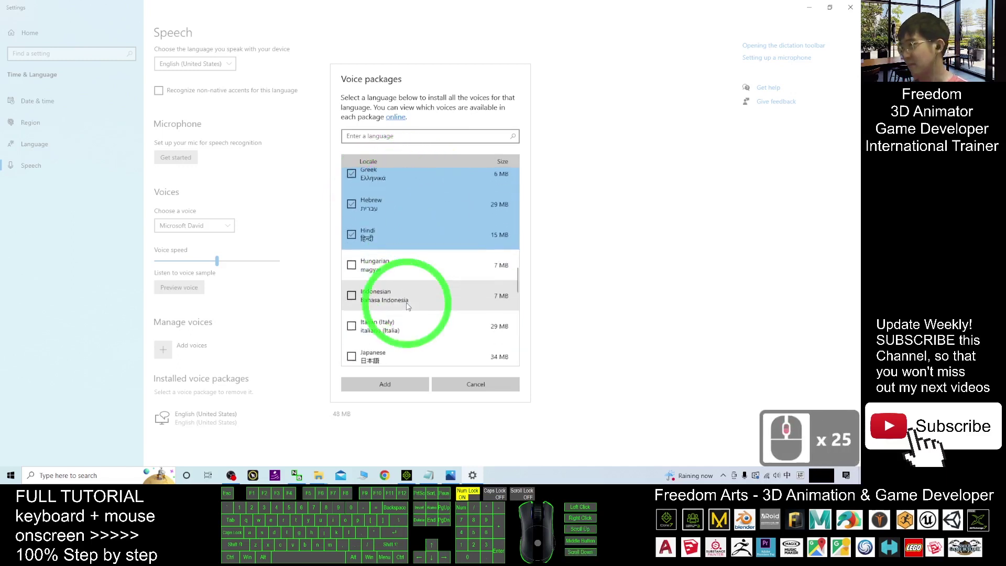
scroll(406, 304, down, 2)
click(351, 204)
click(351, 234)
click(350, 264)
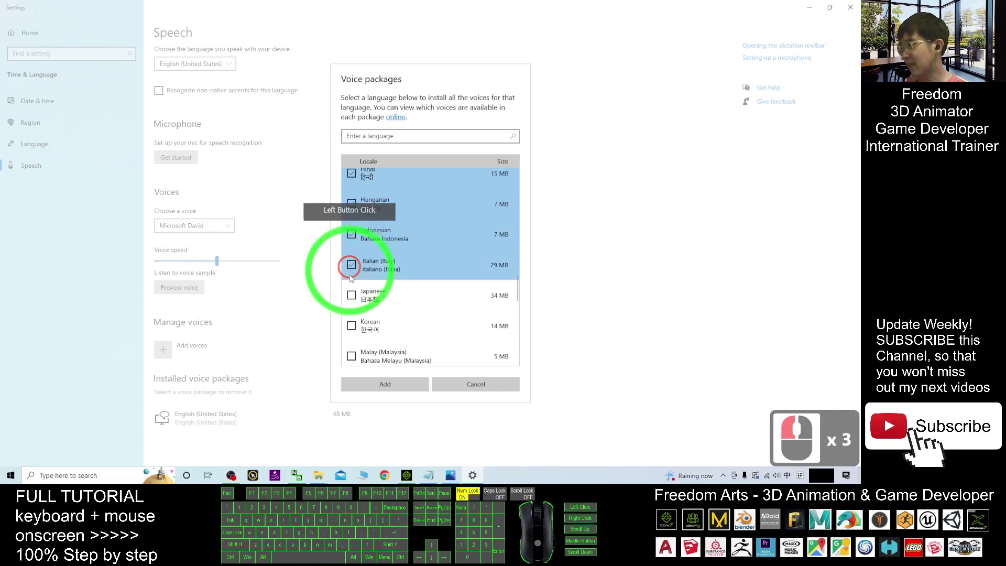
click(351, 295)
click(351, 325)
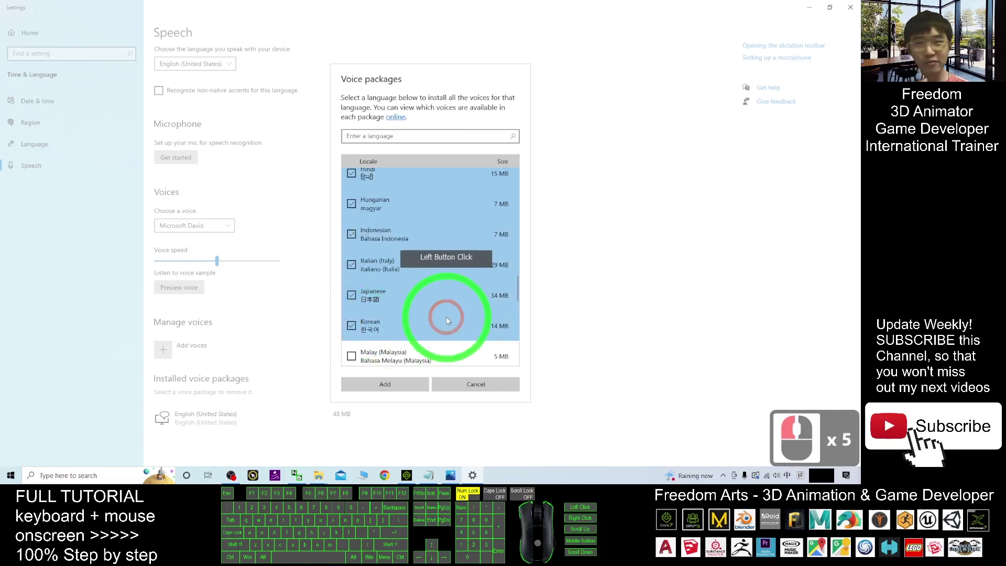
scroll(429, 314, down, 2)
click(351, 296)
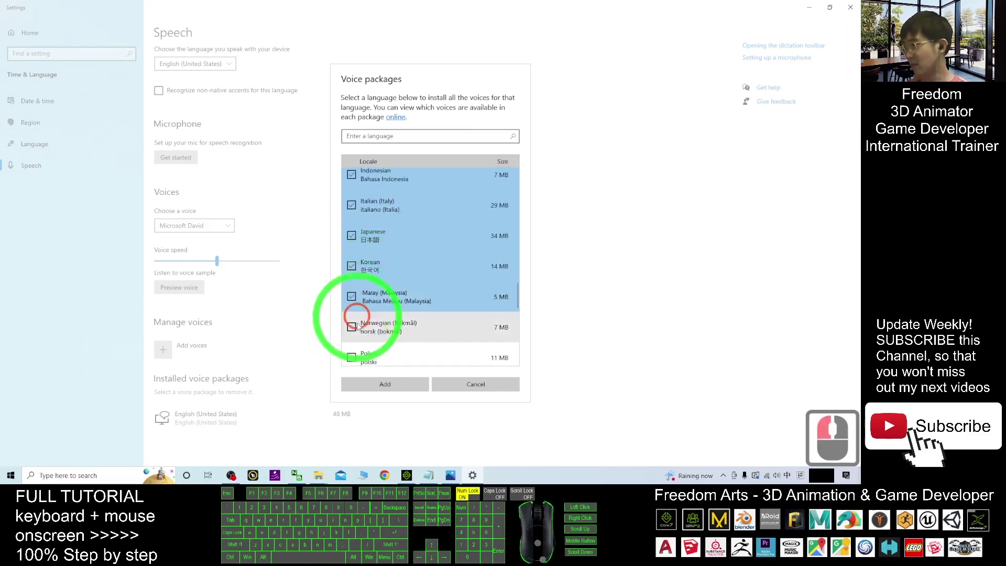
click(352, 326)
Tick Polish, Portuguese (Portugal), Romanian, Russian, Slovak, Slovenian and Spanish (Mexico) packages
scroll(352, 304, down, 2)
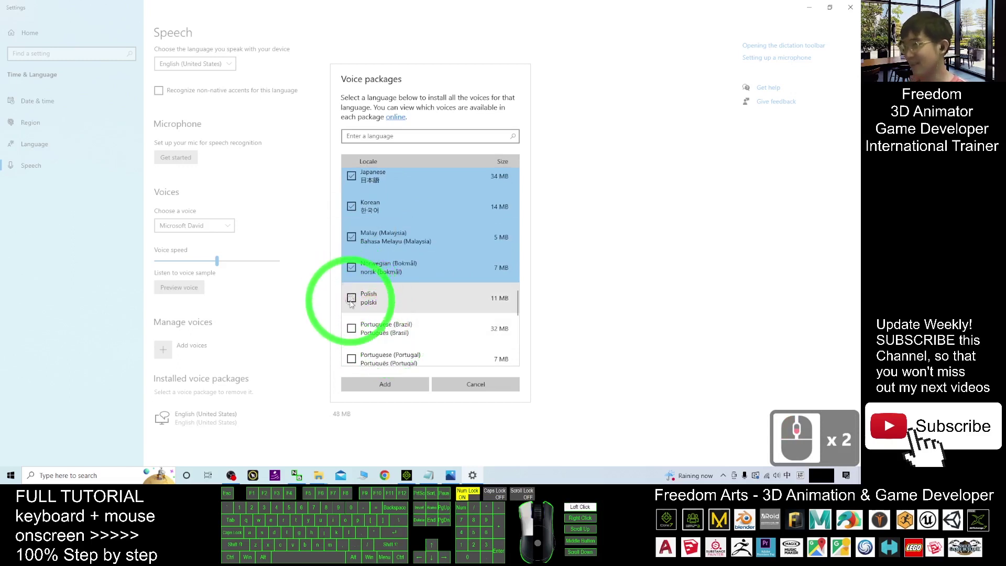
click(351, 297)
scroll(352, 293, down, 6)
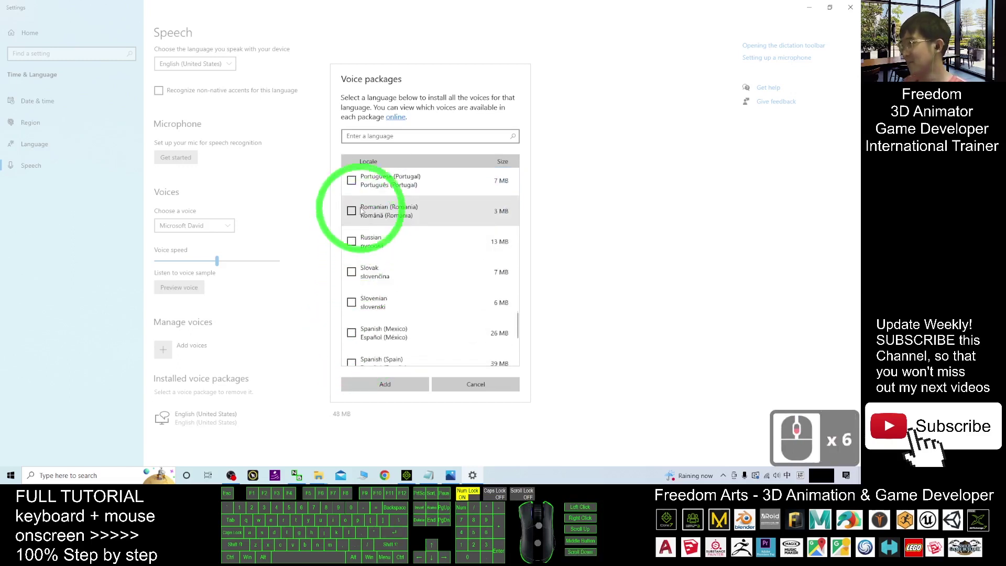
click(351, 180)
click(350, 211)
click(350, 241)
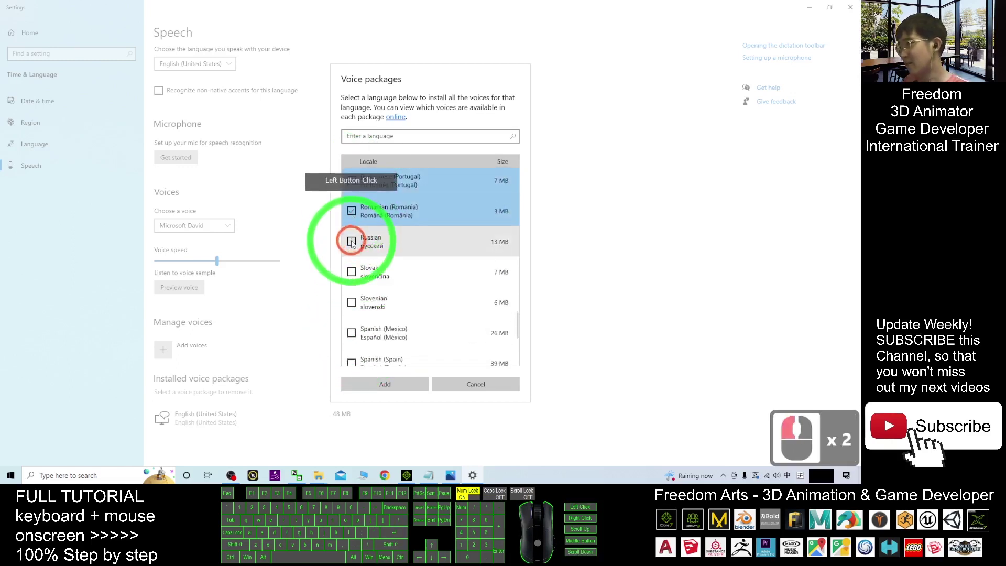
click(351, 272)
click(351, 302)
click(350, 332)
Tick Spanish (Spain), Swedish, Tamil, Thai, Turkish and Vietnamese, then add all selected packages
scroll(377, 336, down, 3)
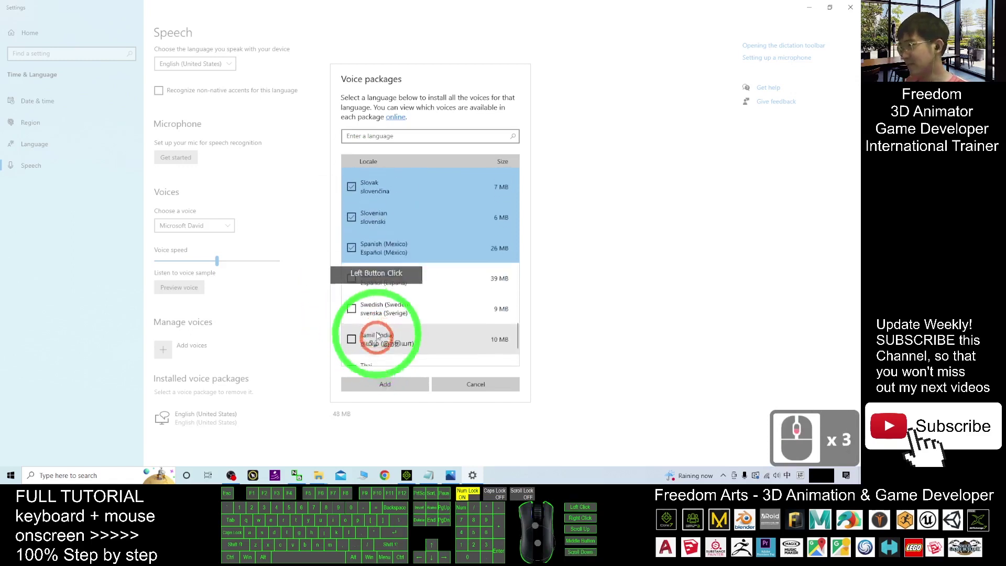
click(351, 245)
click(351, 275)
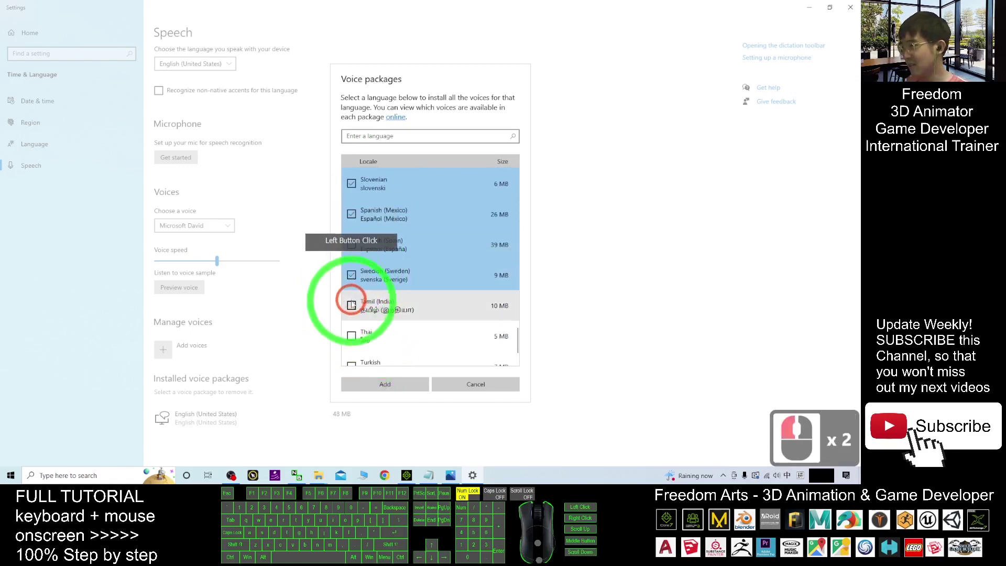
click(351, 305)
scroll(352, 293, down, 1)
click(351, 290)
click(352, 320)
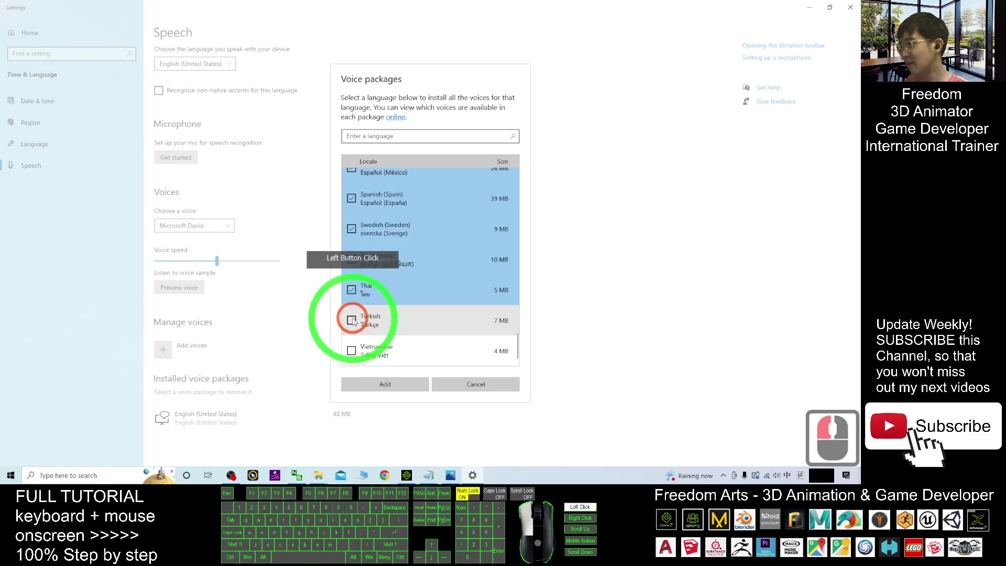
click(351, 351)
click(381, 384)
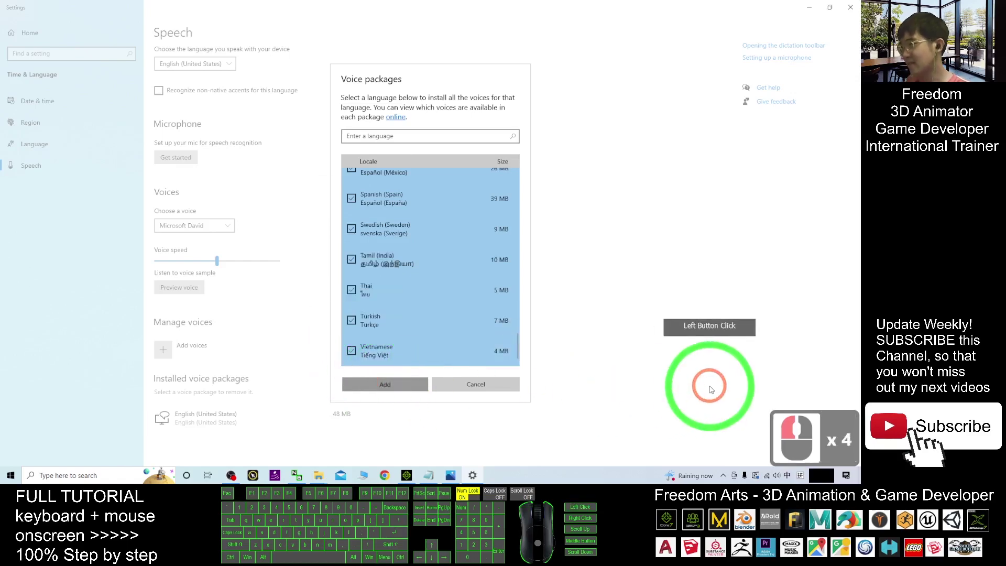
Scroll the Installed voice packages list while the voice package downloads progress
scroll(373, 289, down, 6)
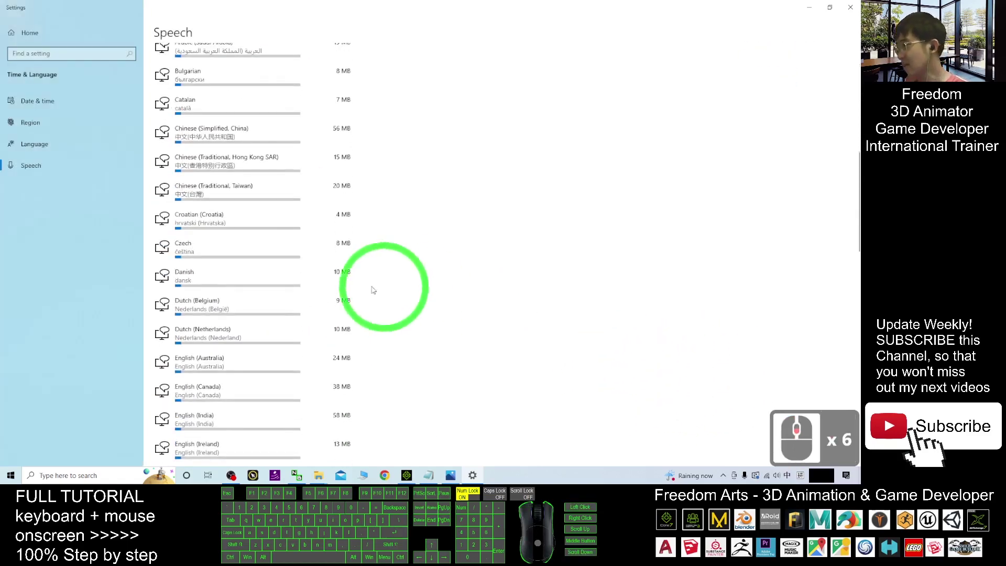
scroll(238, 134, down, 18)
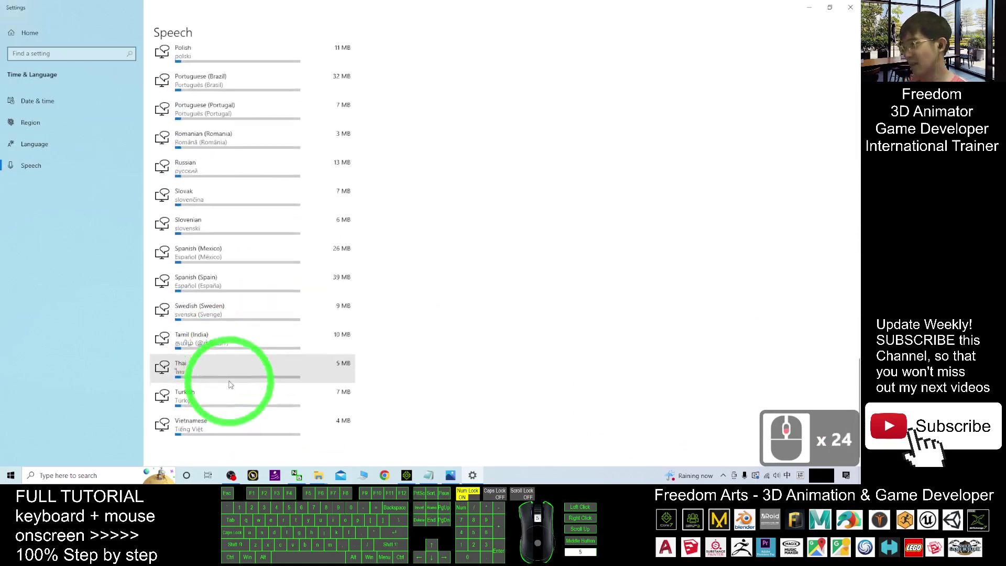
scroll(248, 411, up, 15)
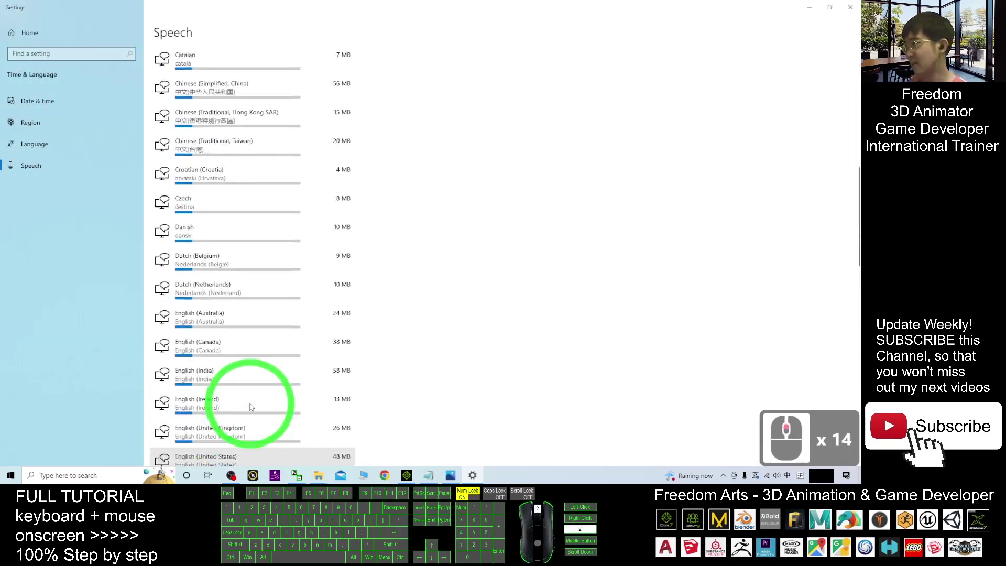
scroll(238, 333, down, 4)
scroll(240, 299, up, 3)
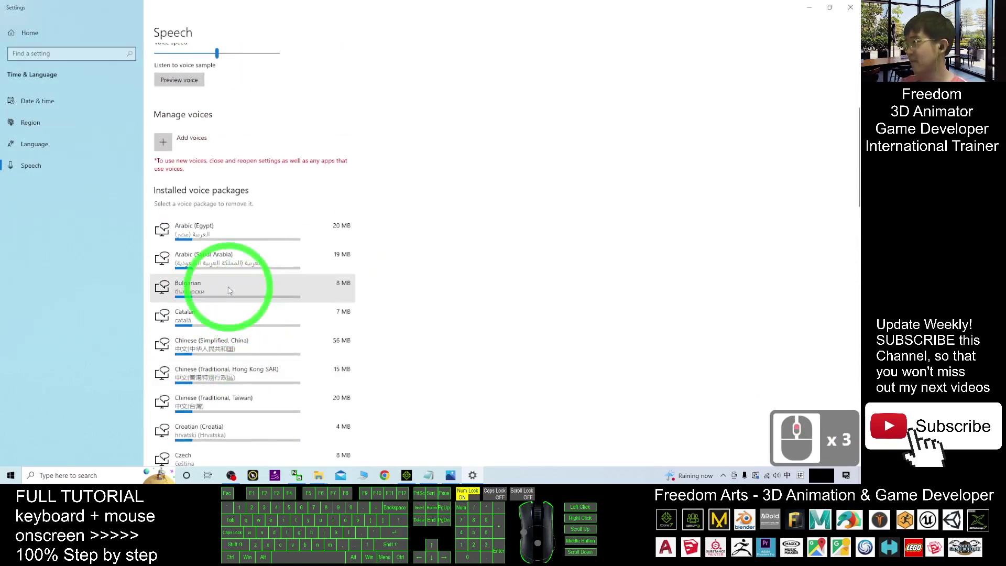
scroll(229, 288, down, 2)
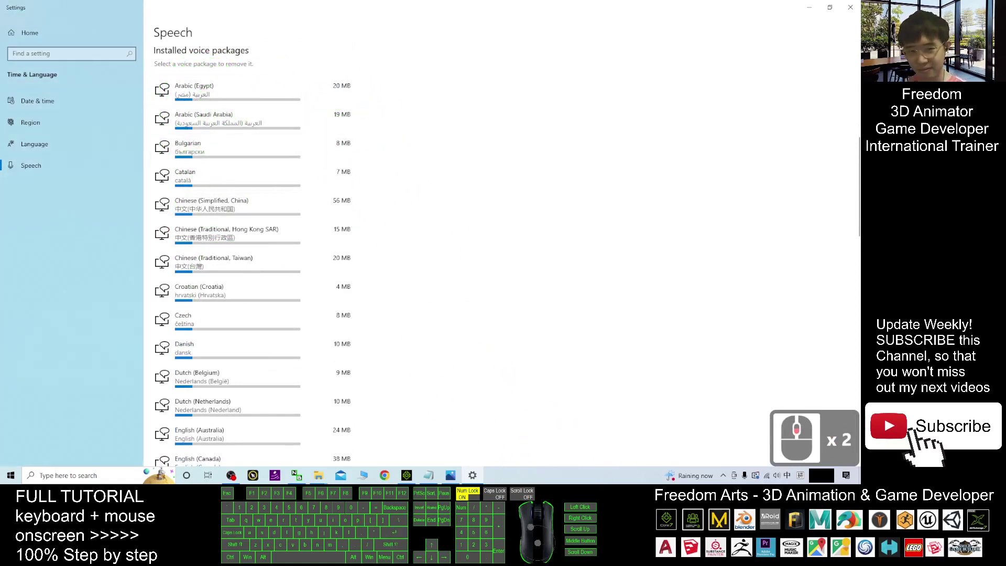
mouse_move(416, 182)
mouse_down()
mouse_move(281, 274)
mouse_move(257, 155)
mouse_up()
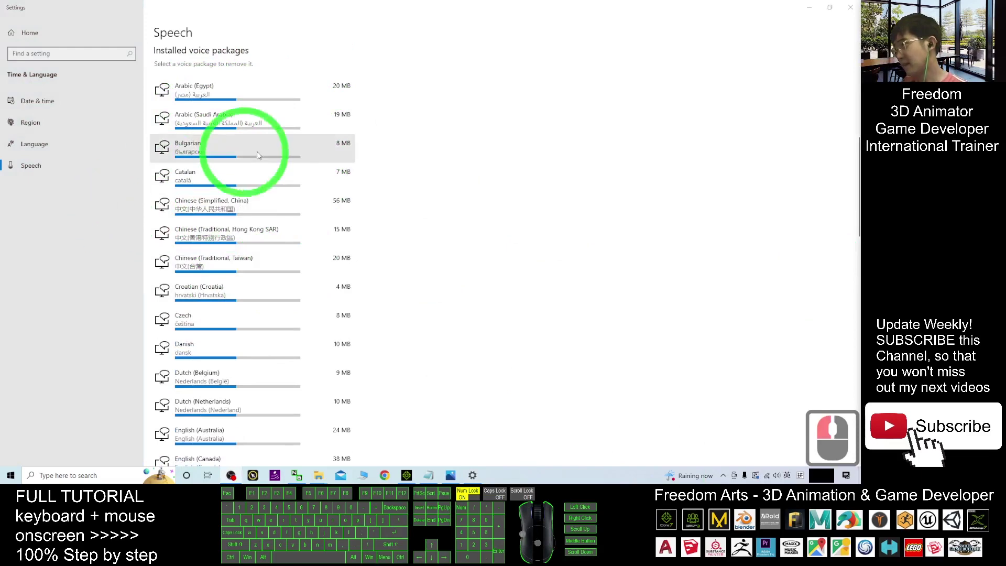
scroll(257, 155, down, 17)
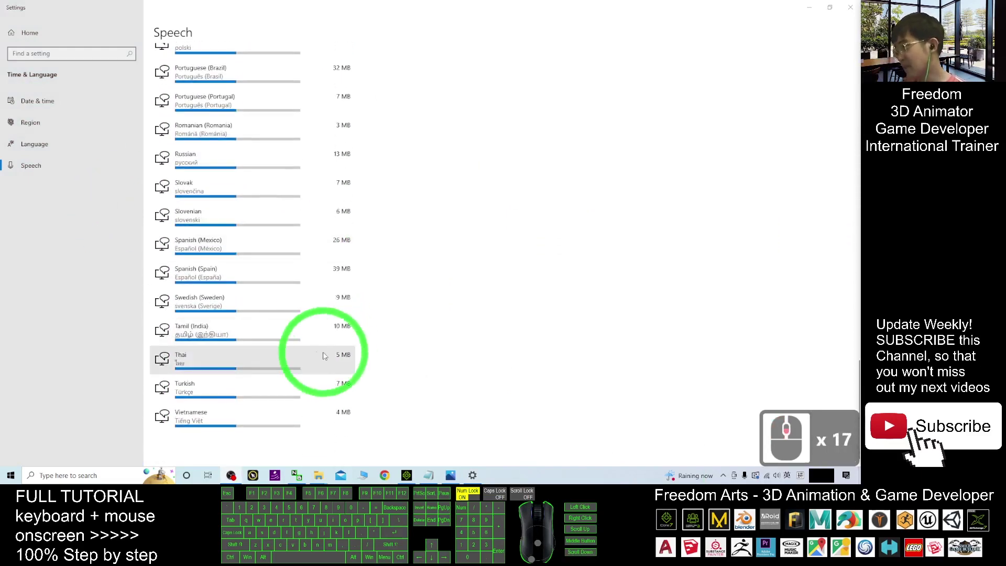
scroll(324, 357, up, 18)
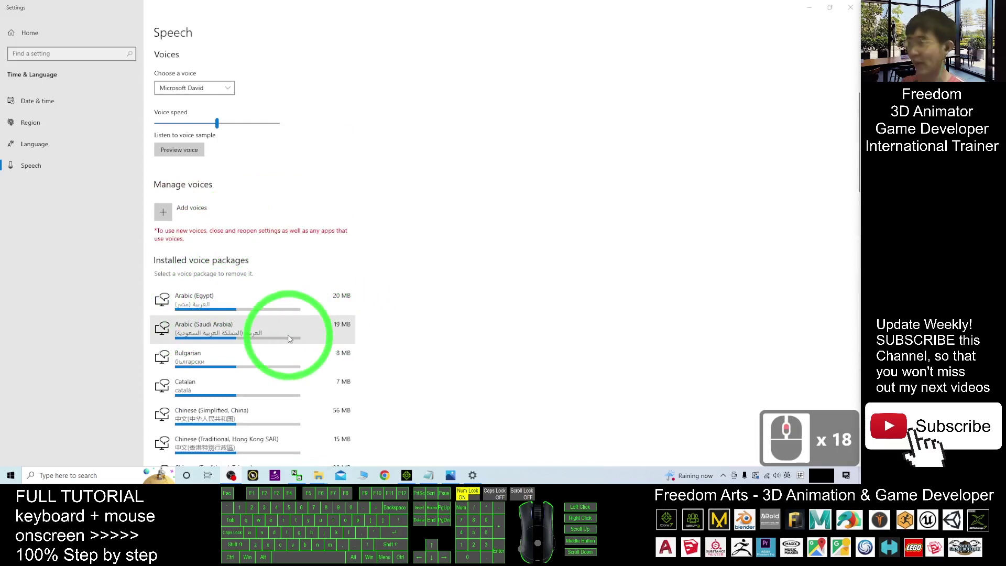
scroll(290, 338, down, 2)
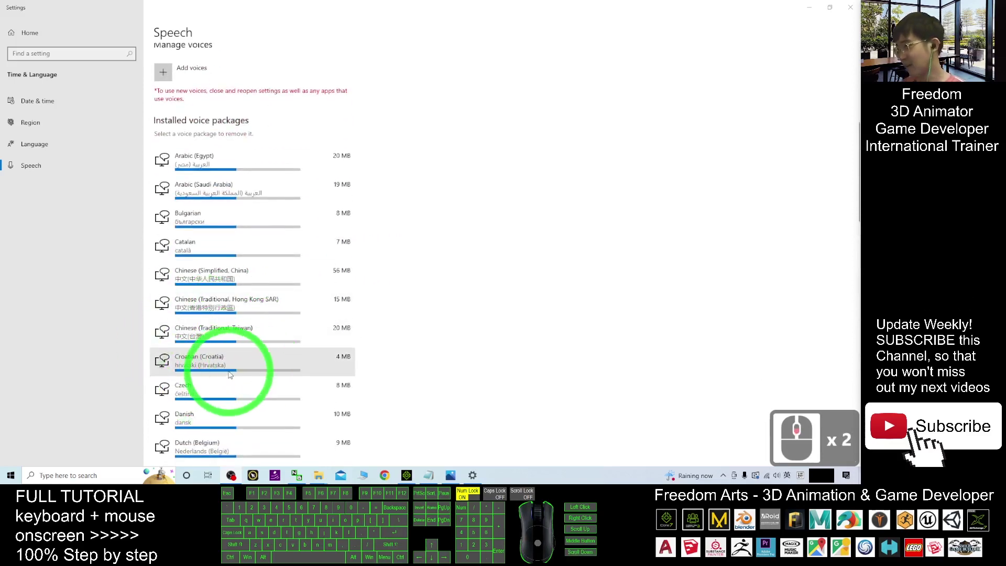
scroll(287, 314, down, 3)
scroll(294, 318, up, 6)
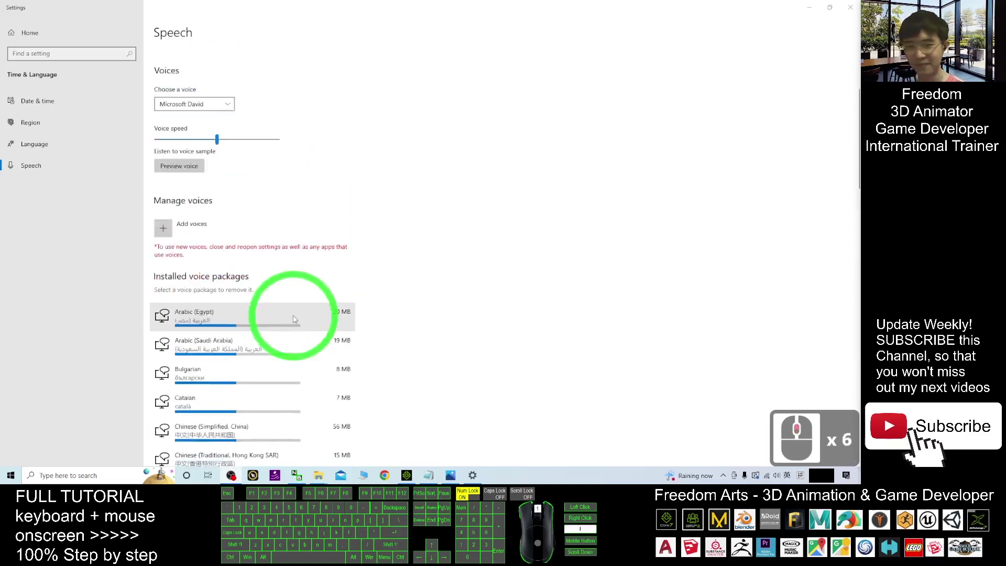
scroll(294, 319, up, 1)
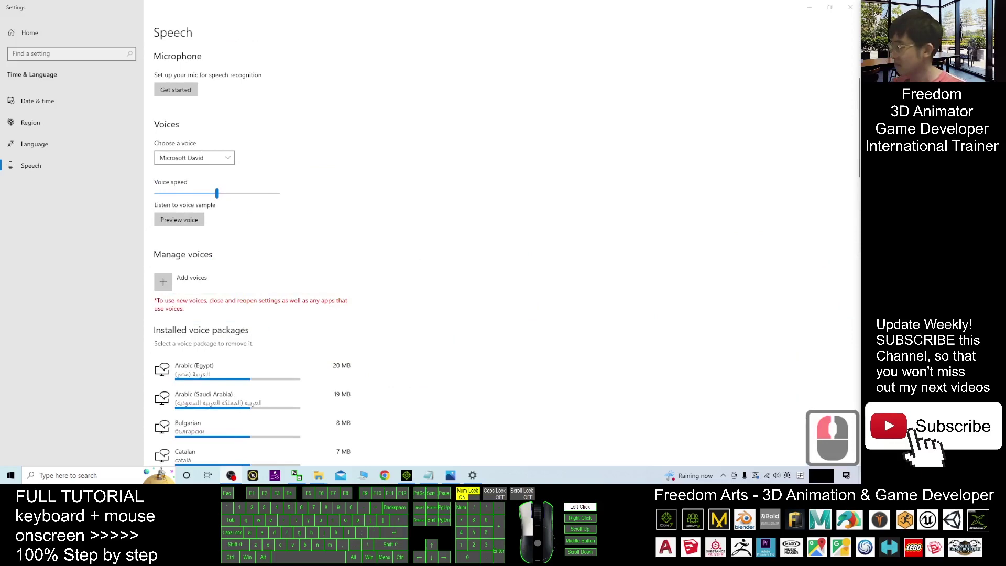
Check the Arabic (Egypt) package's options and confirm packages through Vietnamese show as installed
click(348, 426)
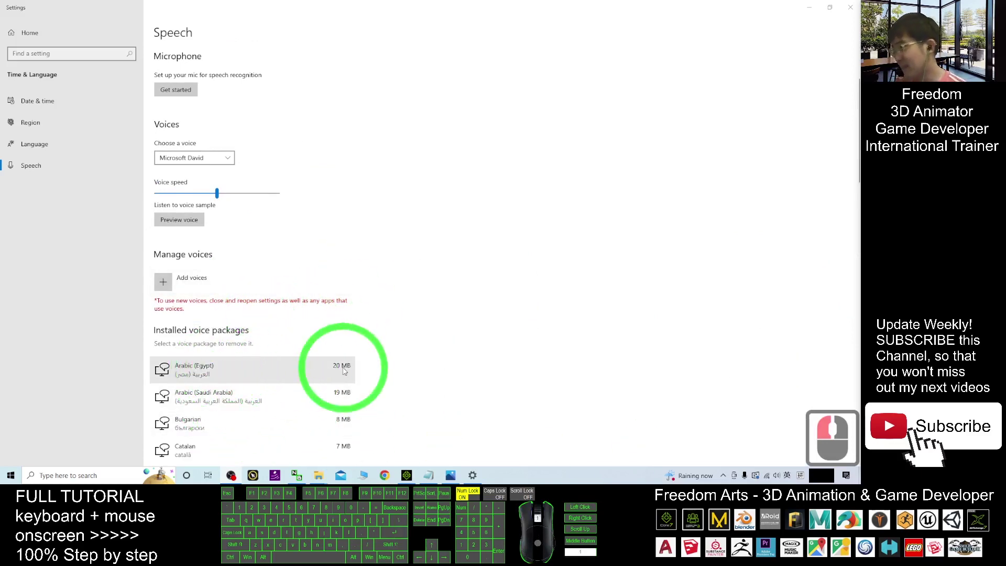
scroll(292, 253, down, 20)
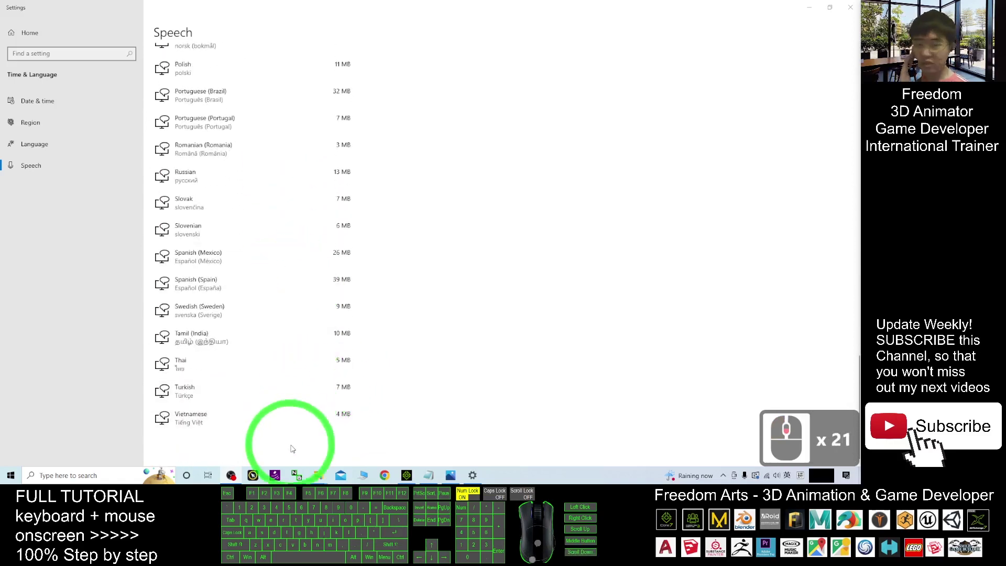
scroll(283, 367, up, 18)
scroll(247, 278, down, 5)
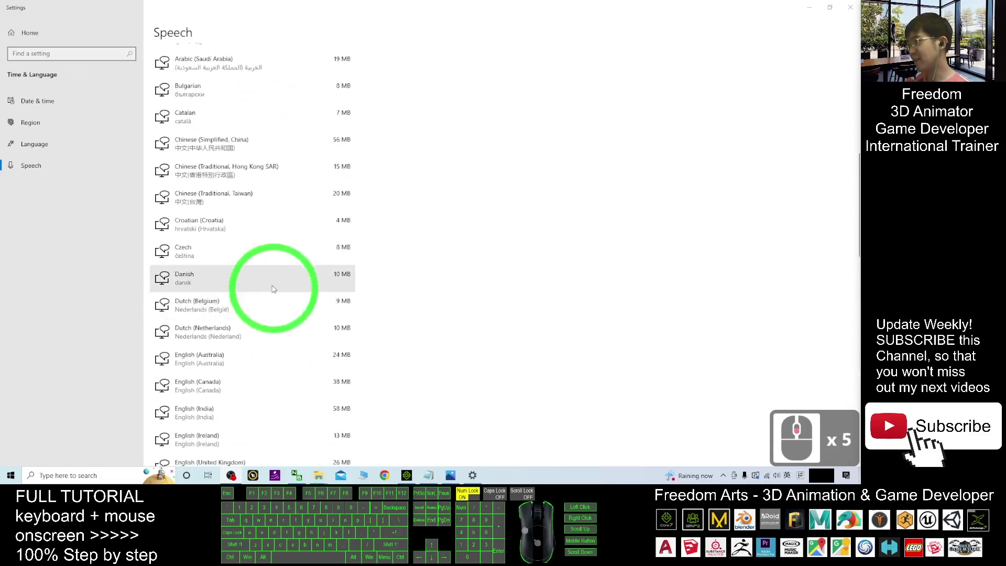
scroll(272, 169, up, 2)
click(222, 181)
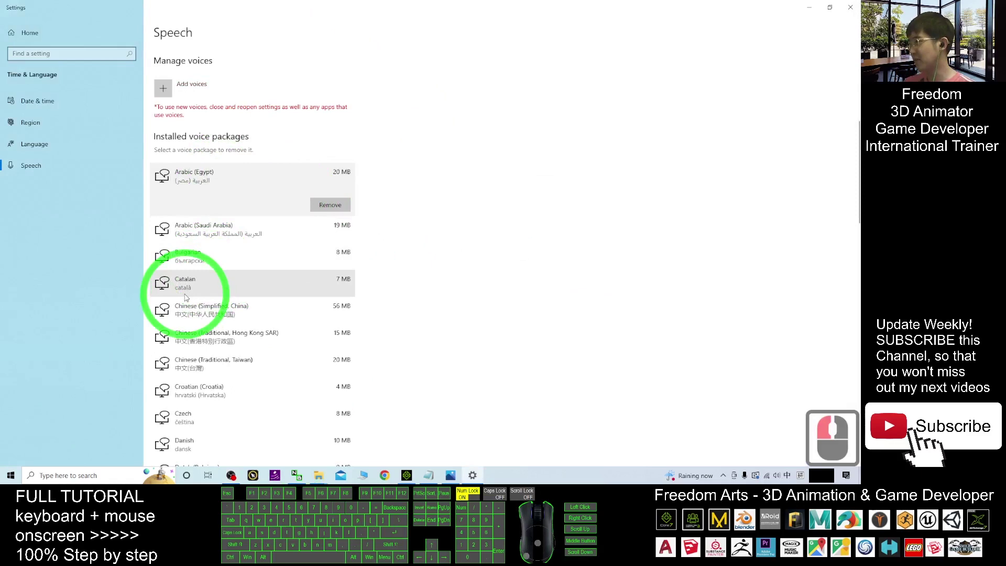
scroll(212, 329, down, 18)
scroll(210, 331, down, 2)
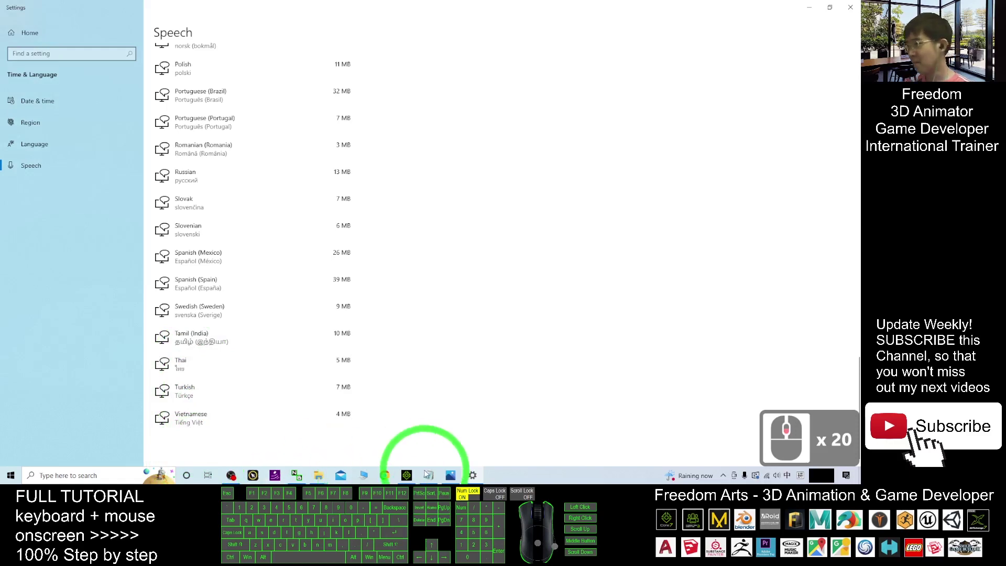
In iClone, open the Text to Speech Editor's voice list, still only Microsoft desktop voices
click(407, 475)
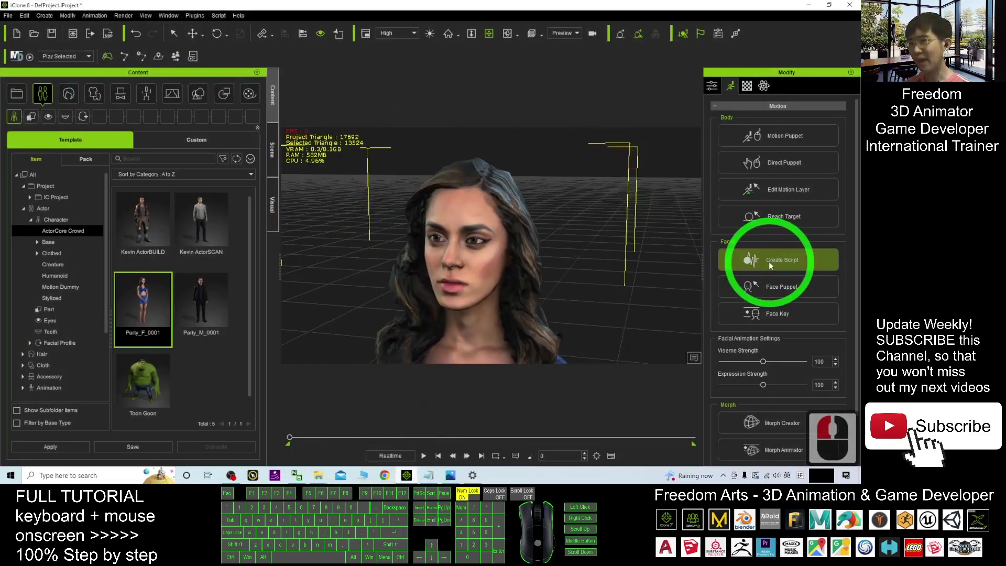
click(768, 262)
click(607, 230)
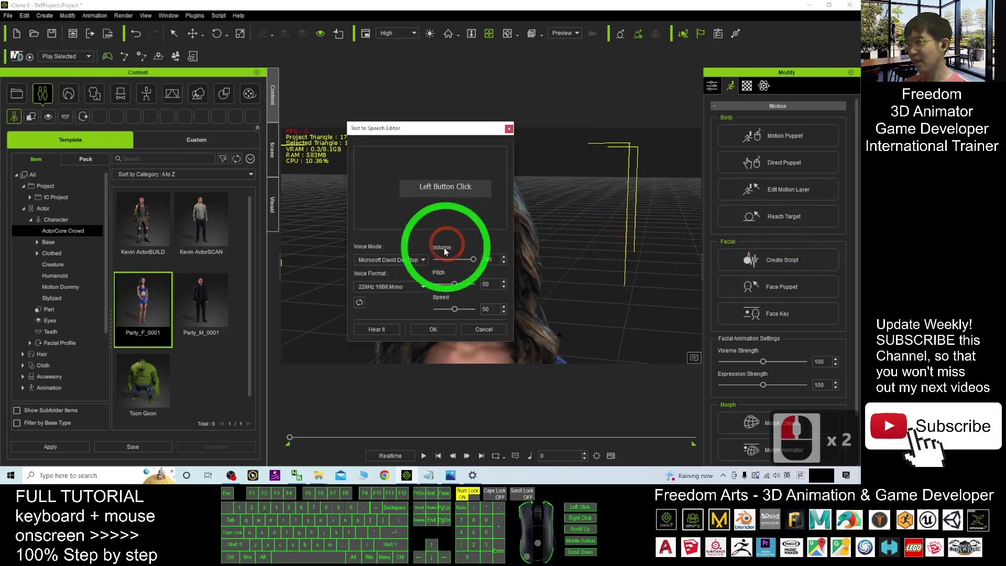
click(423, 260)
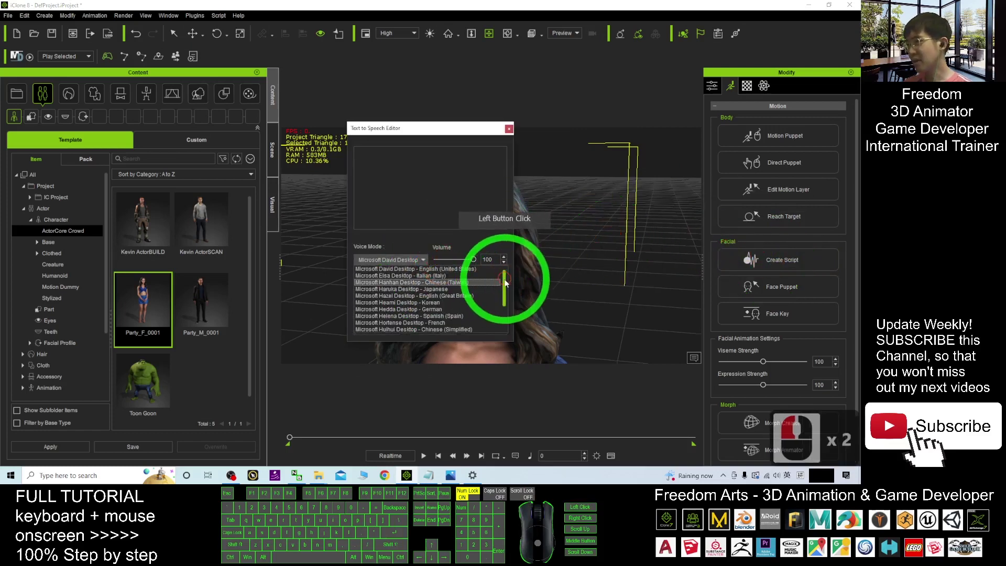
drag(505, 283, 474, 464)
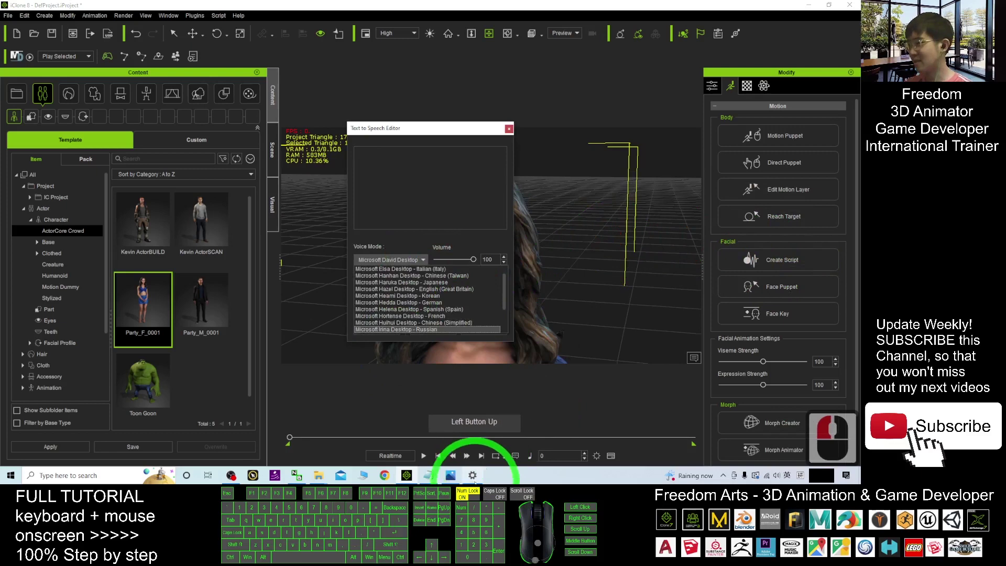
Recheck the Windows speech settings' voice packages, then minimize the Settings window
click(472, 475)
scroll(268, 385, up, 20)
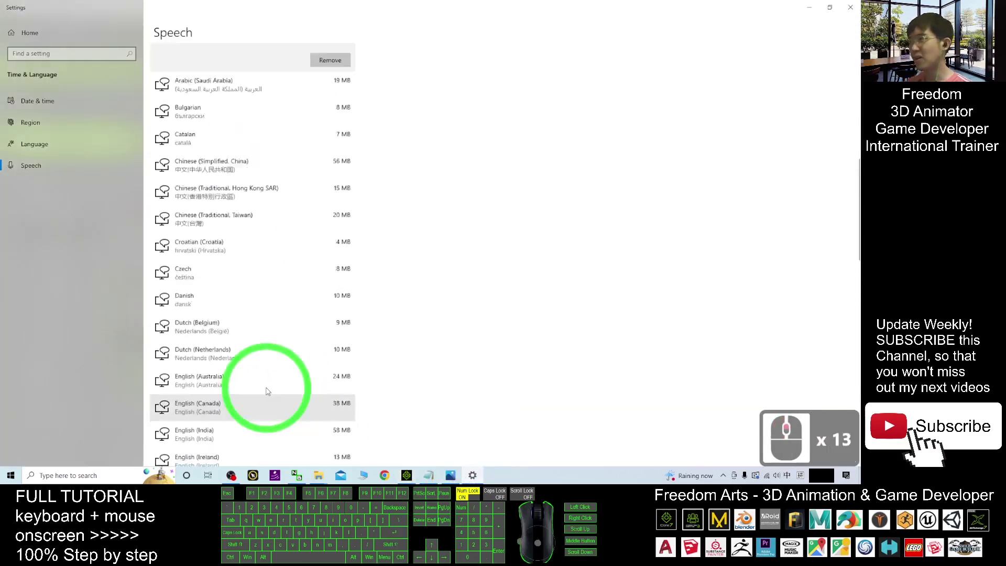
scroll(262, 293, down, 20)
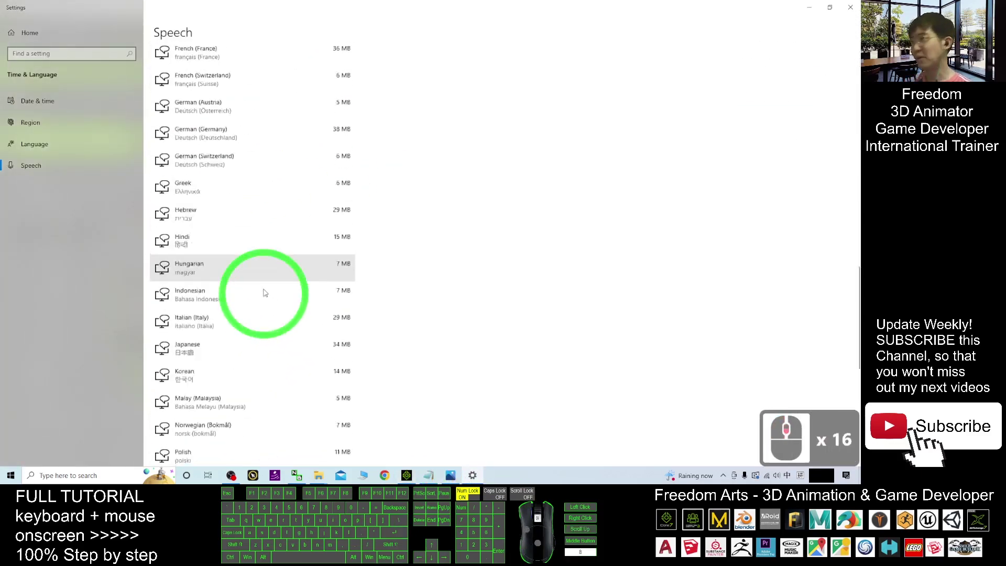
click(809, 7)
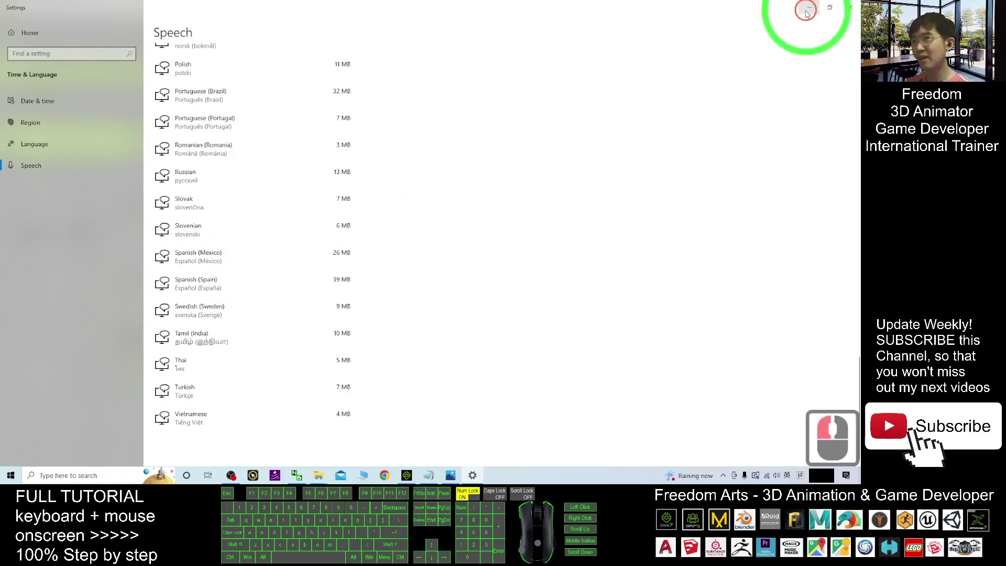
Close the voice list and the Text to Speech Editor, then minimize iClone
click(424, 259)
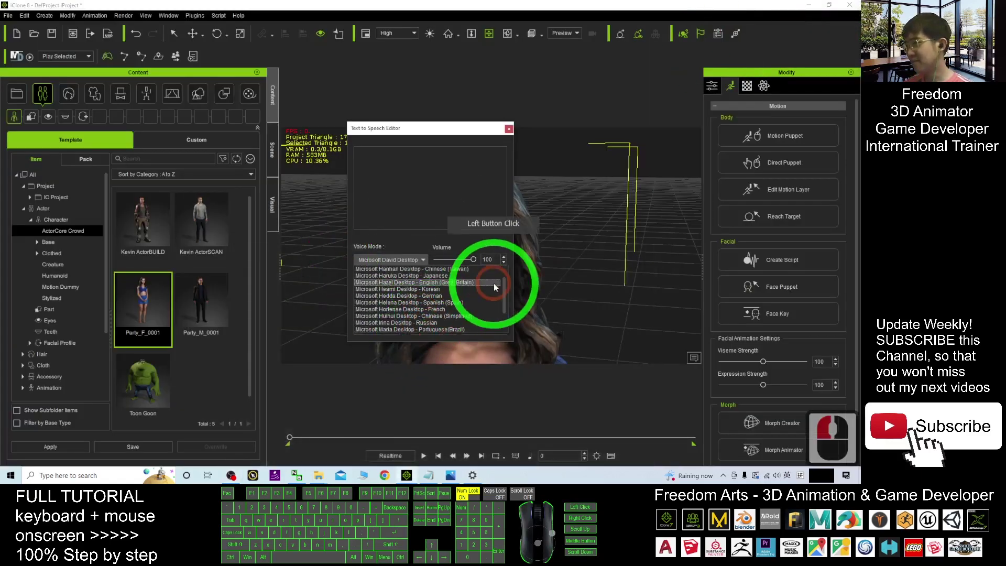
drag(505, 278, 507, 127)
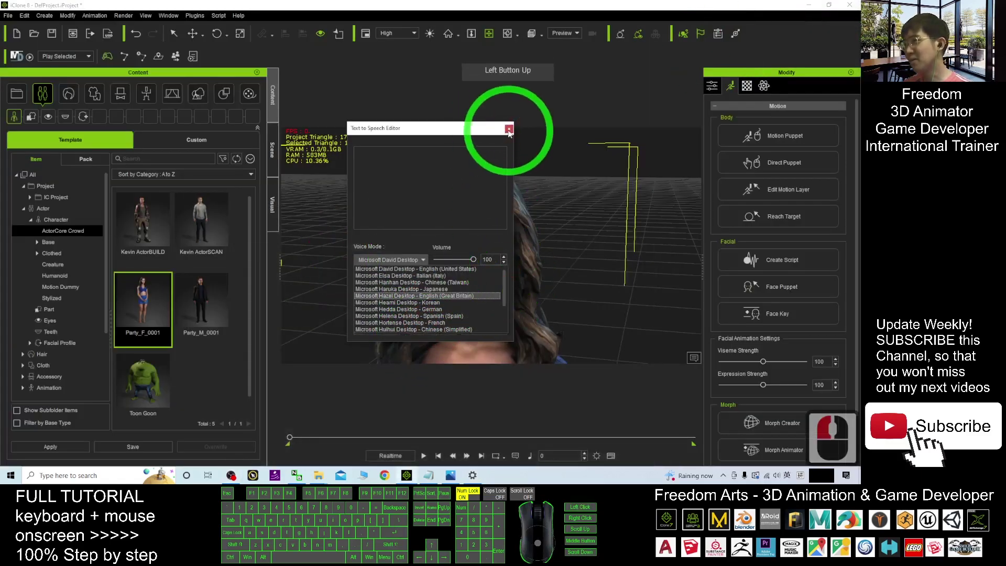
click(508, 128)
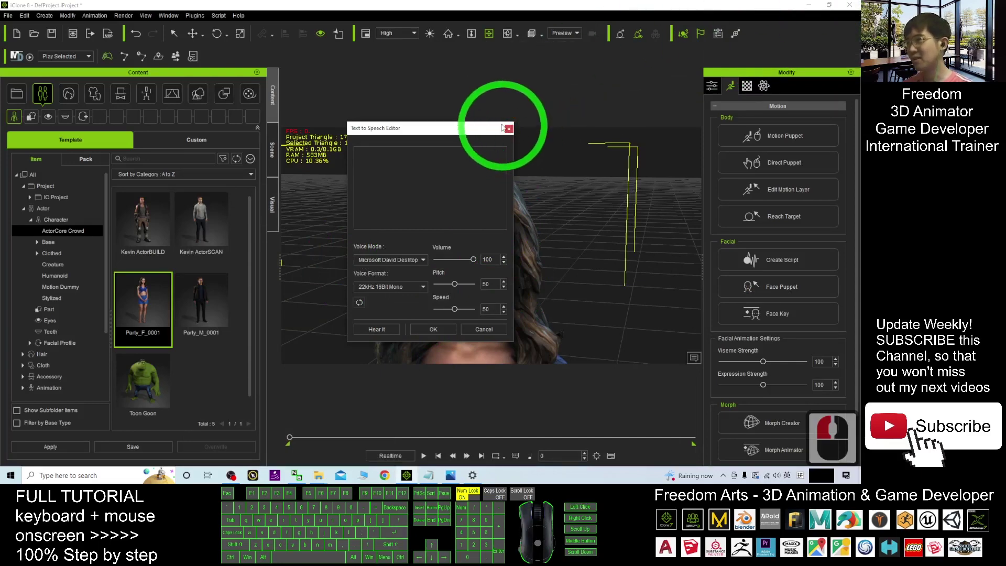
click(509, 130)
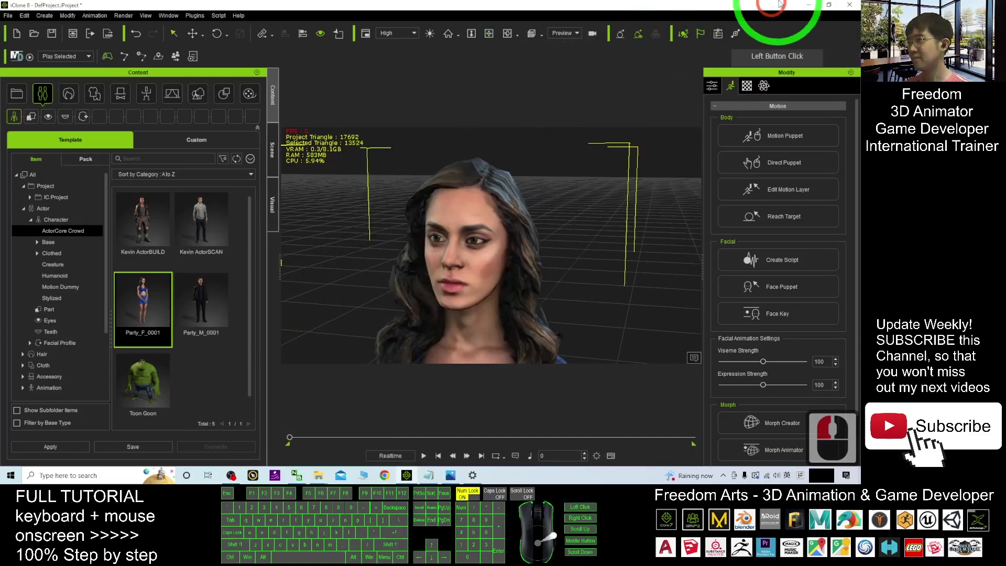
click(810, 5)
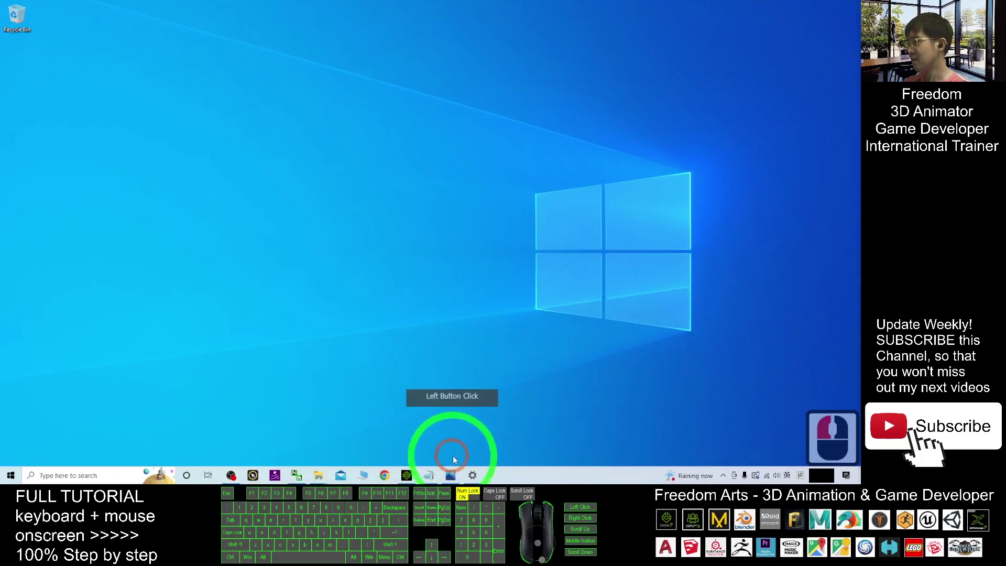
Merge Speech one core.reg from the Unlock all TTS reg folder into the registry successfully
mouse_move(318, 475)
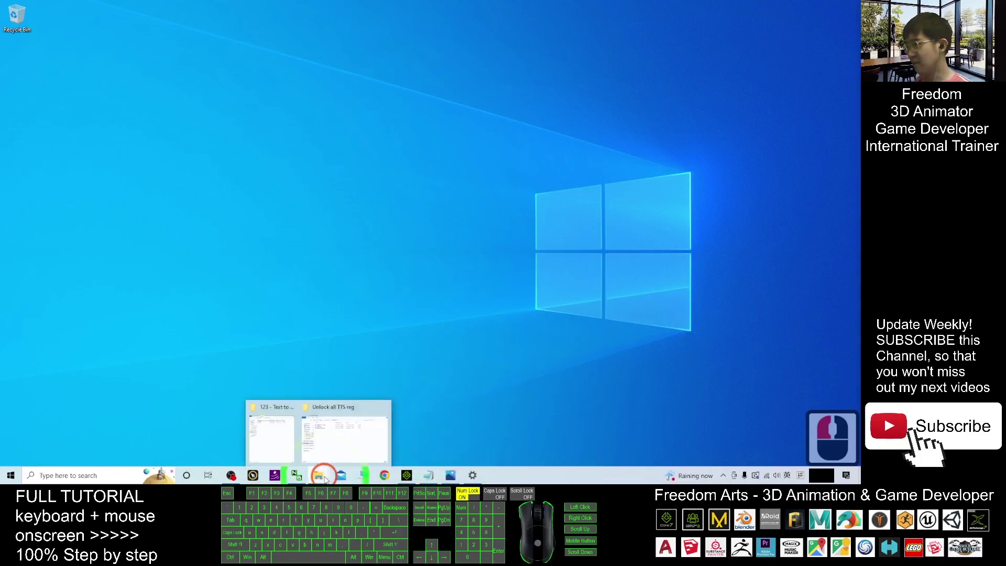
click(278, 436)
click(293, 181)
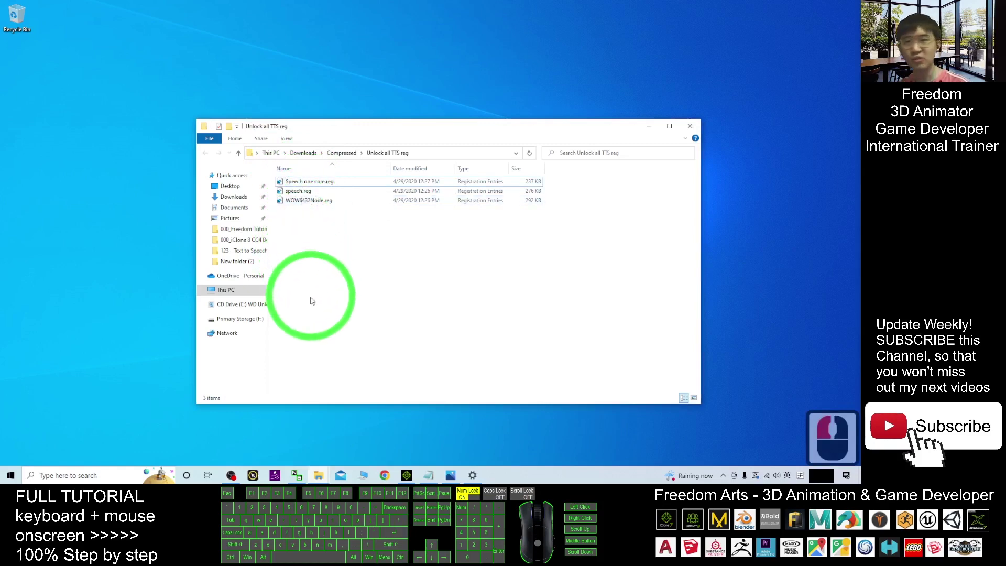
click(298, 182)
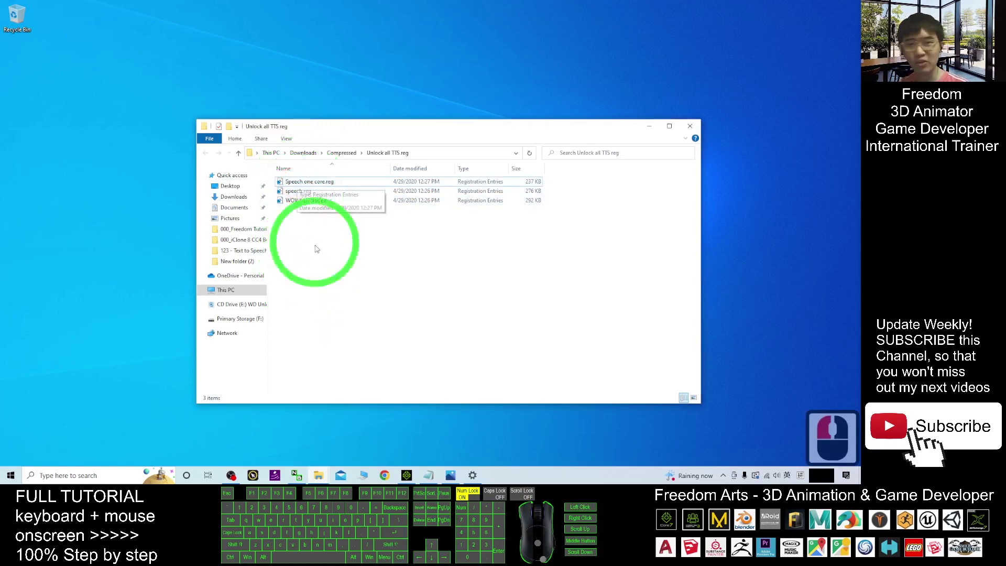
click(299, 183)
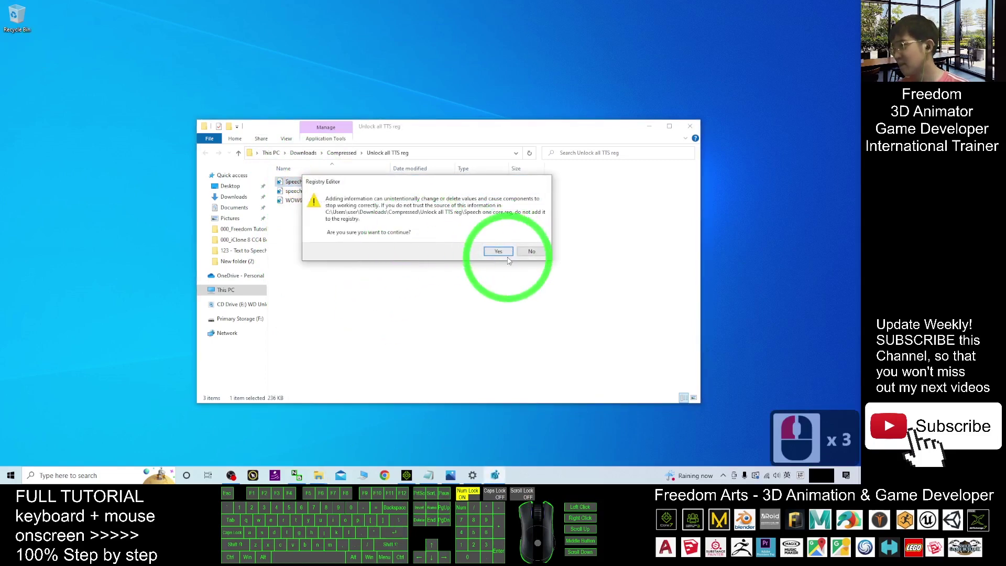
click(500, 253)
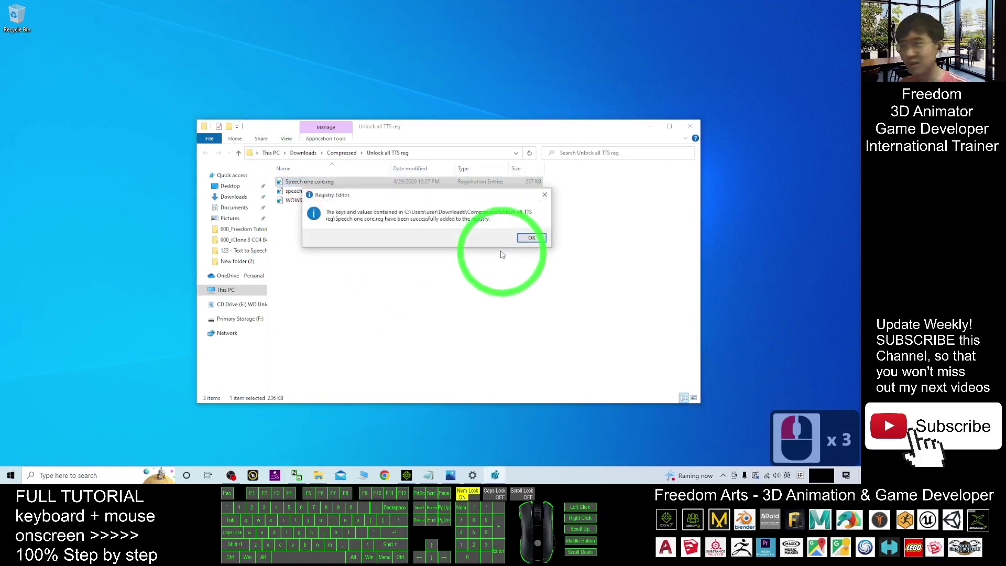
click(528, 238)
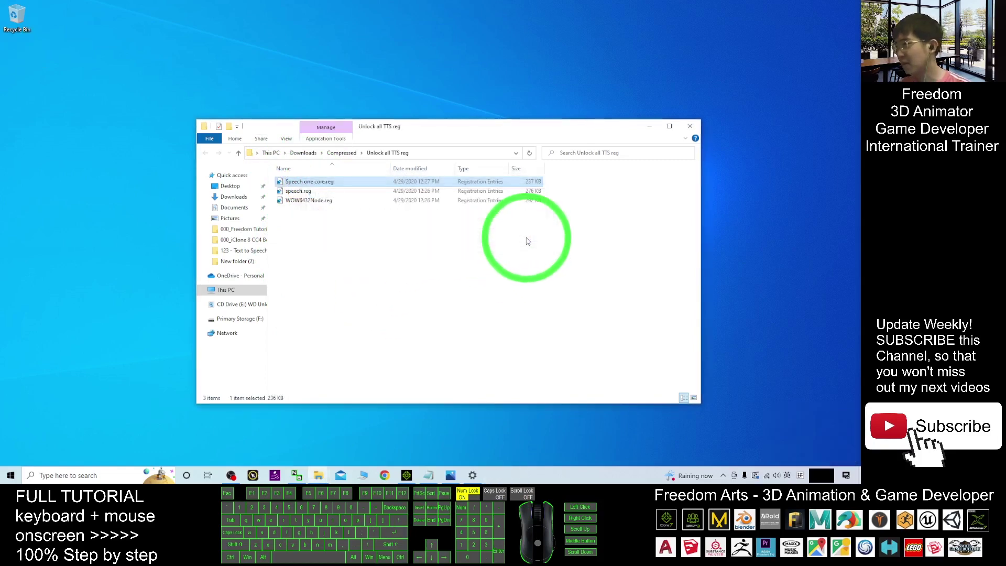
Try merging speech.reg and WOW6432Node.reg; both imports fail with Registry Editor errors
double_click(292, 191)
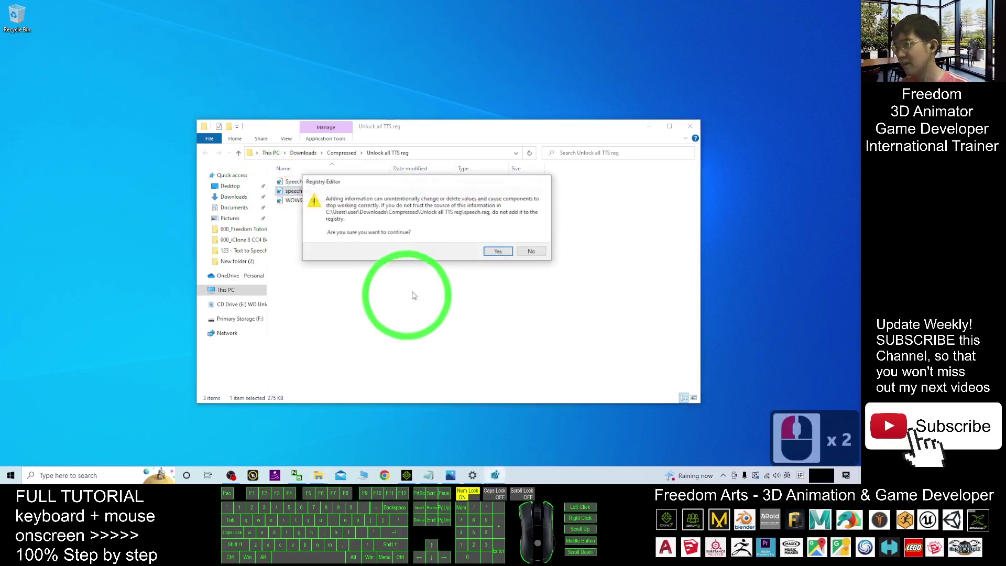
click(497, 251)
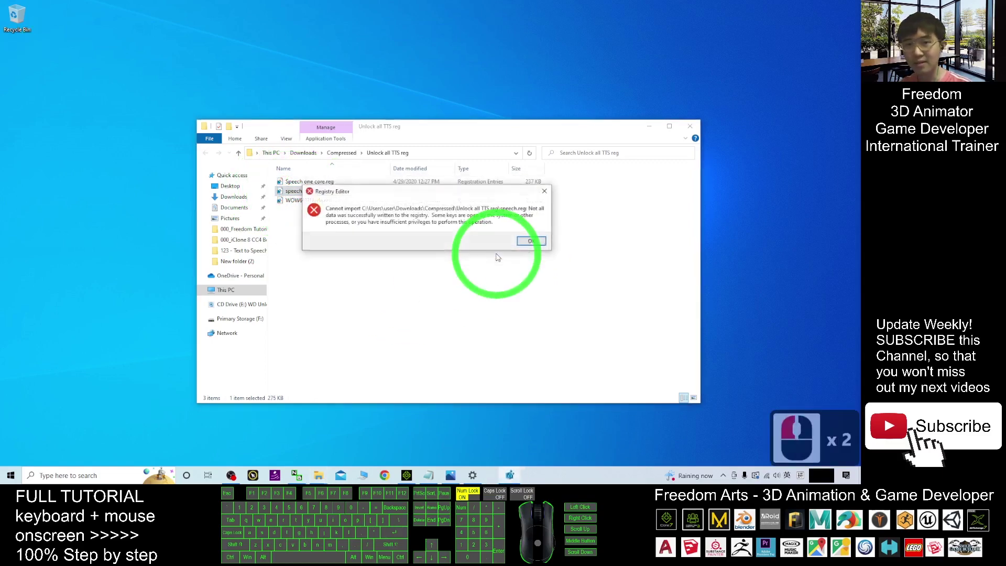
click(531, 242)
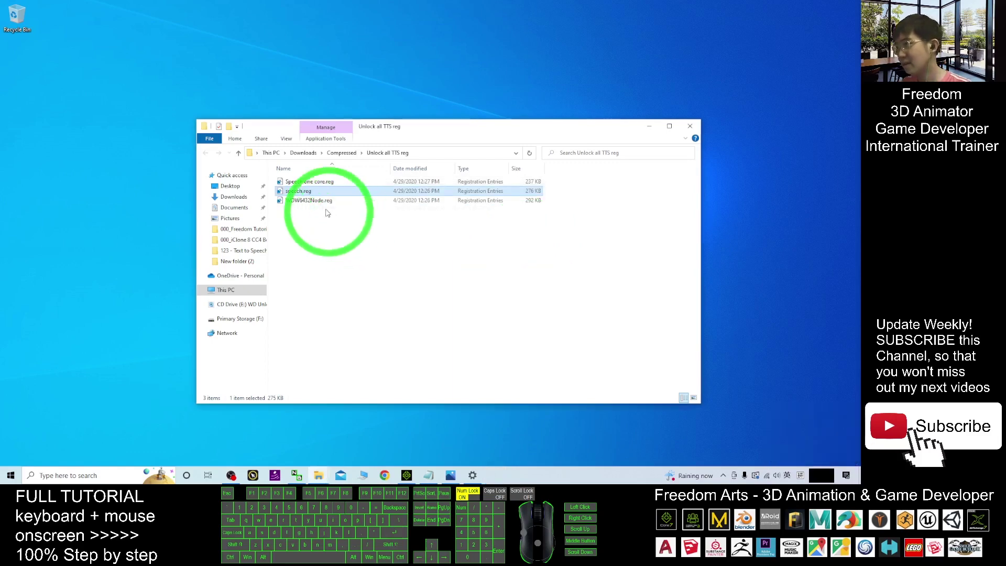
double_click(311, 202)
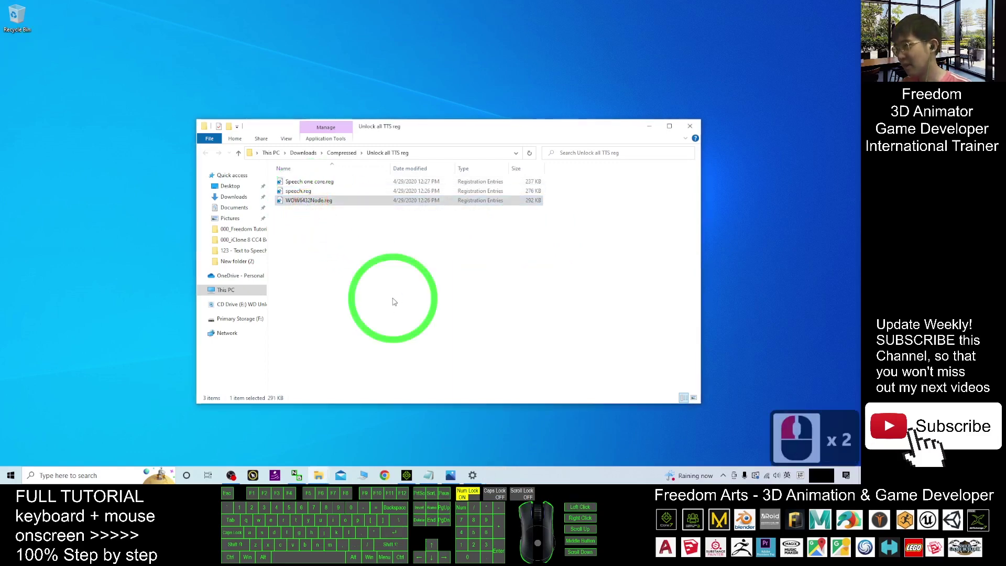
click(498, 252)
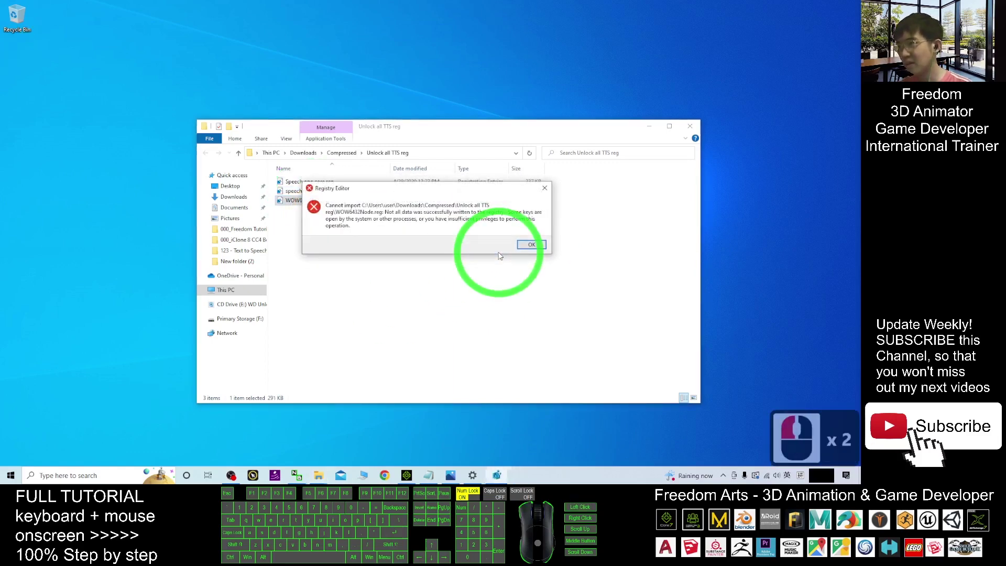
click(531, 245)
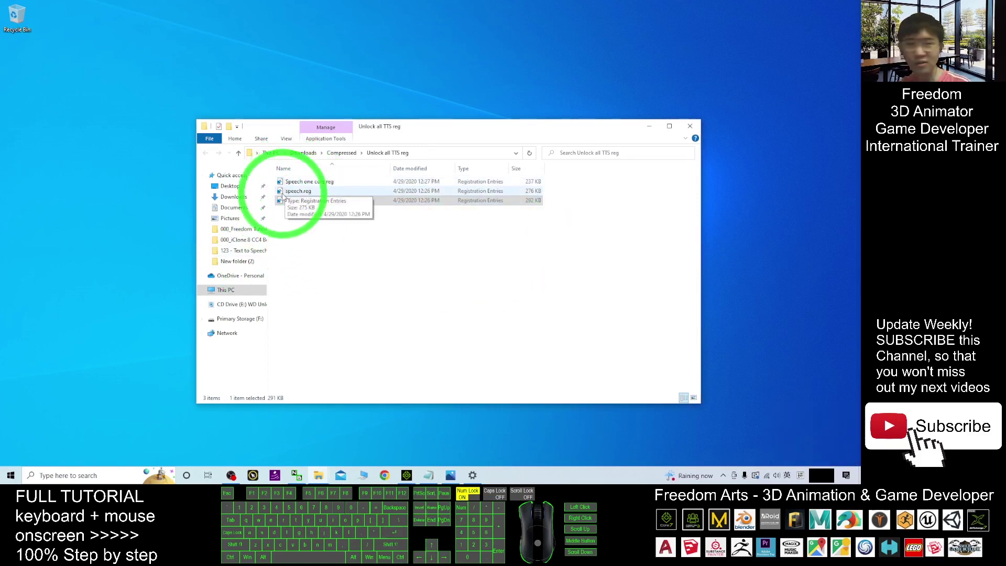
Re-merge Speech one core.reg successfully; speech.reg fails to import again
double_click(294, 182)
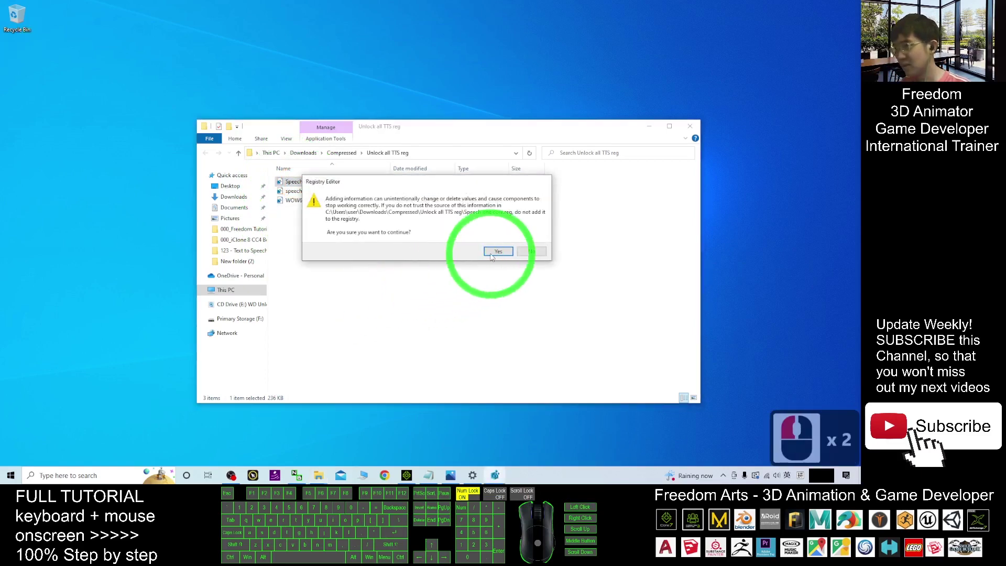
click(498, 252)
click(530, 238)
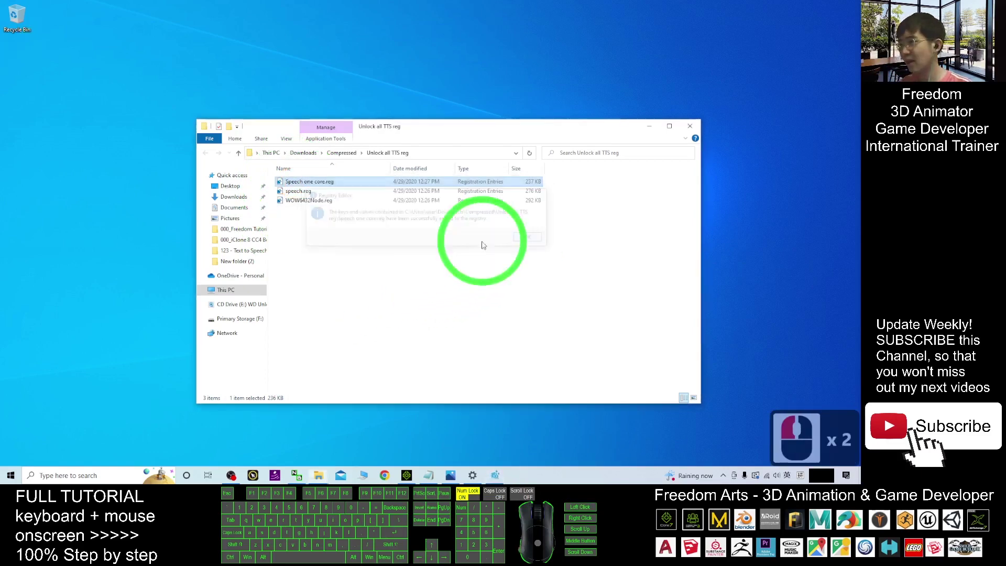
double_click(297, 191)
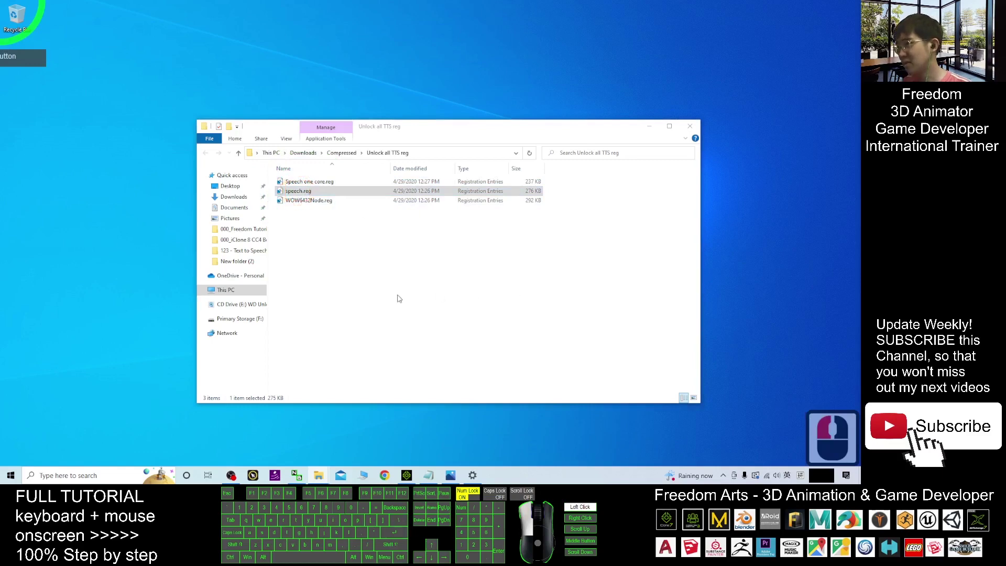
click(496, 252)
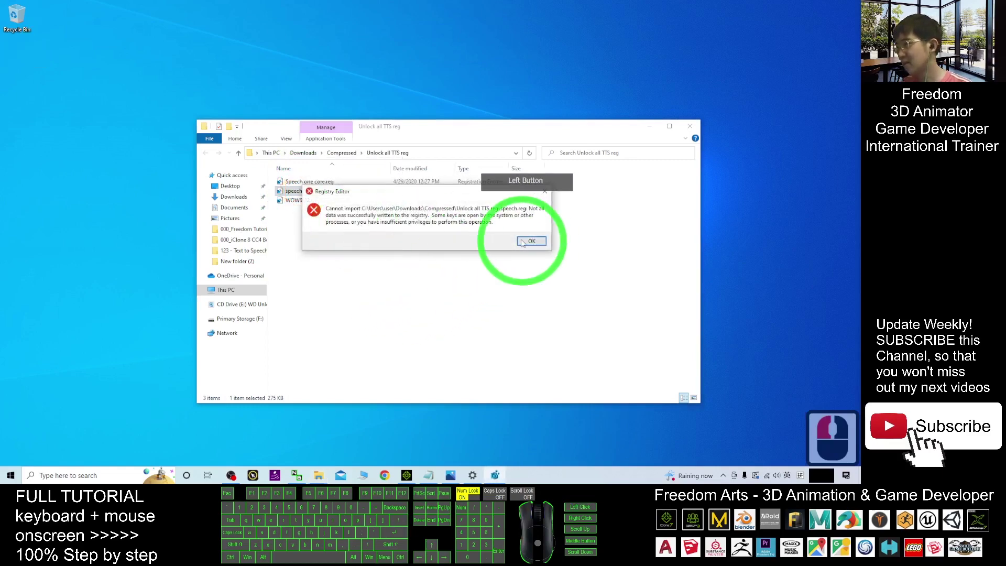
click(531, 241)
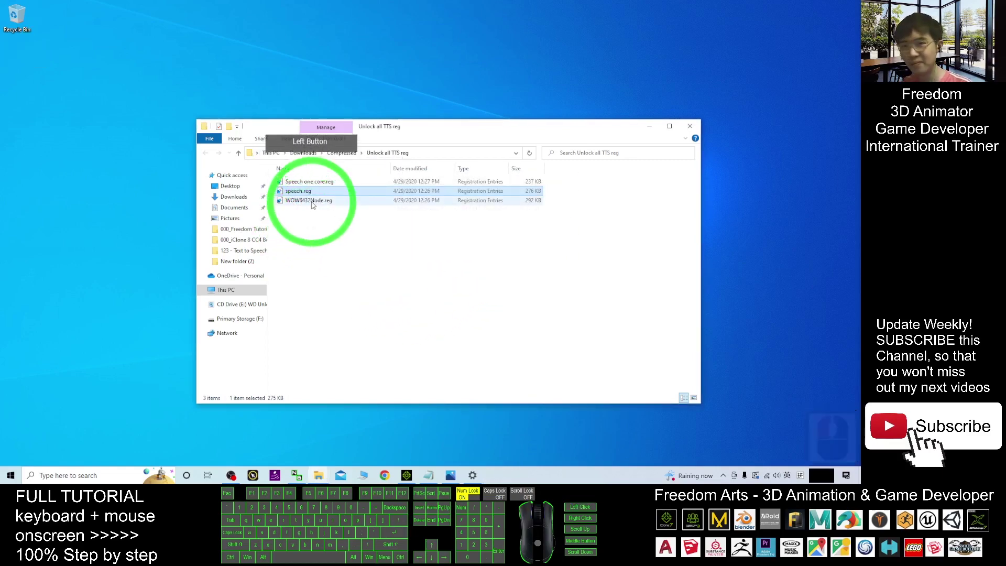
Retry WOW6432Node.reg, which fails again, and close the registry files folder
double_click(311, 202)
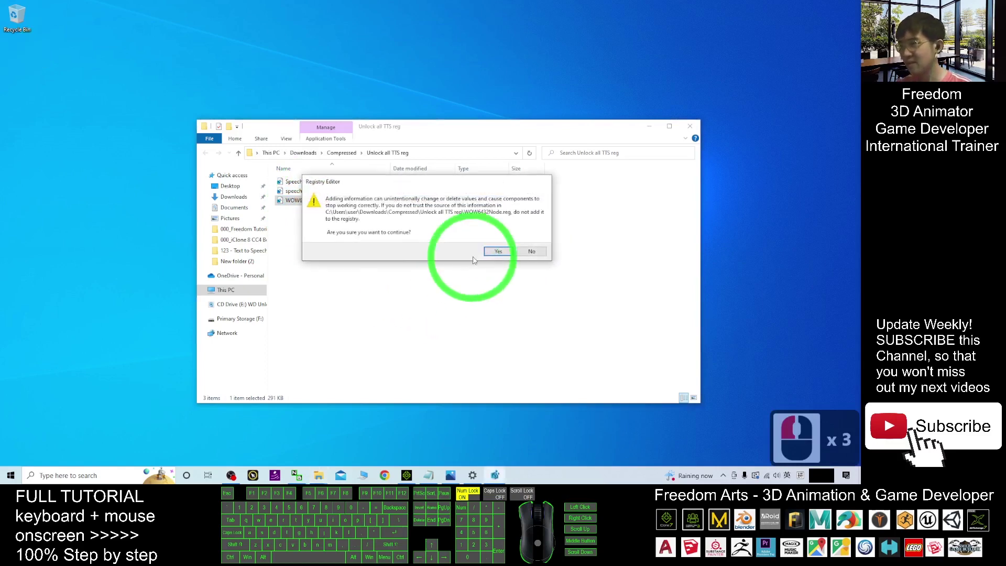
click(498, 253)
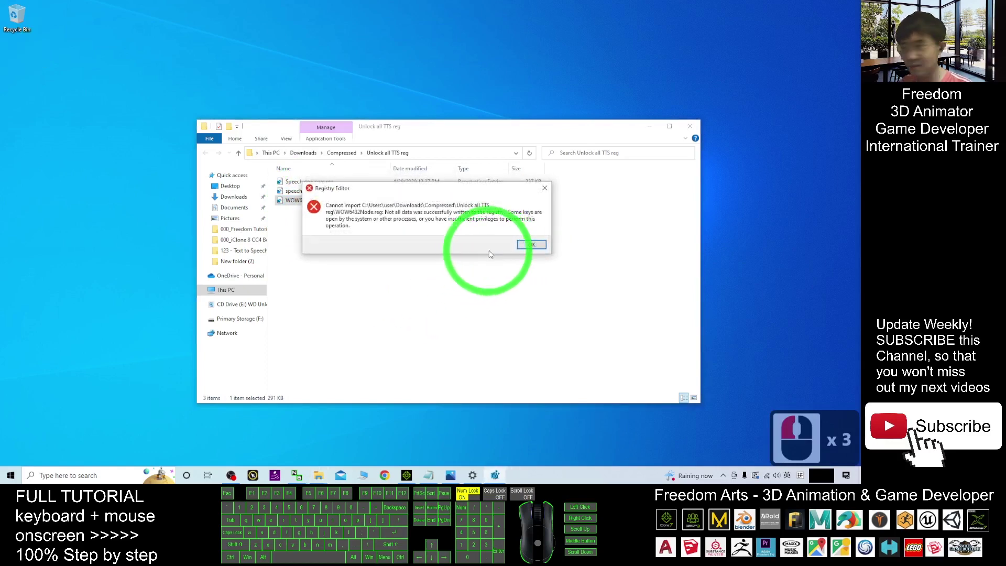
click(530, 246)
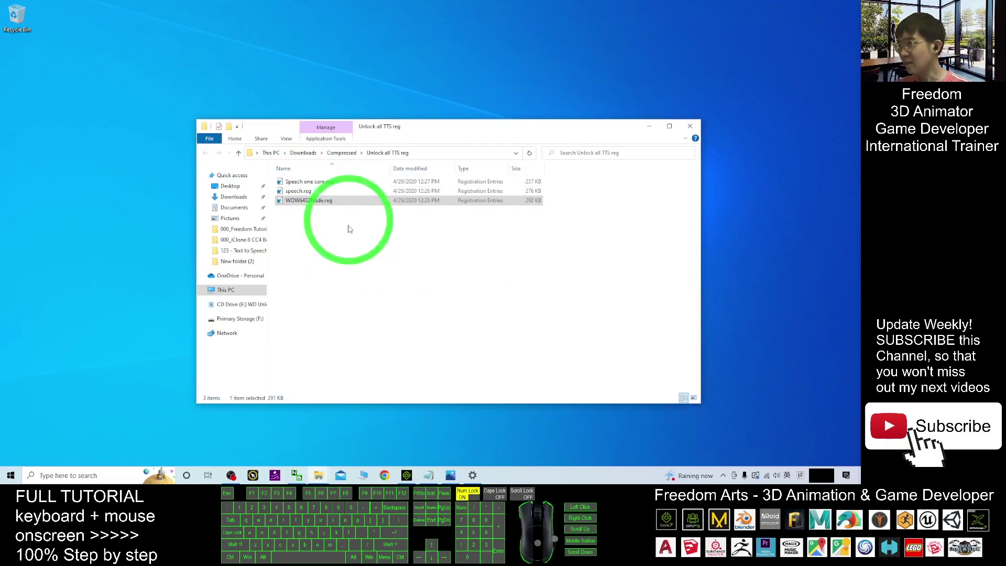
click(689, 126)
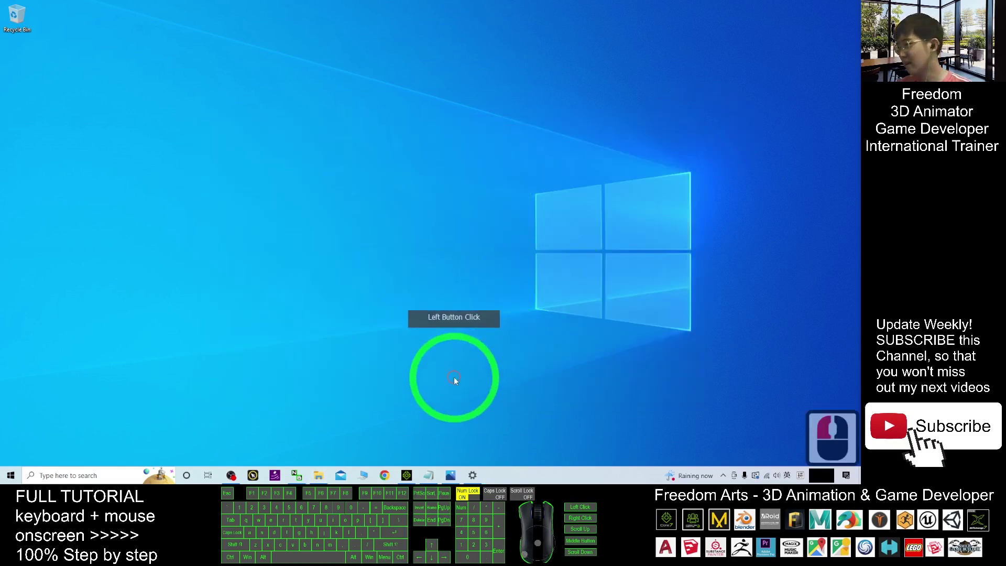
Reopen iClone's Text to Speech Editor and browse the voice list, now including Hebrew, Dutch and Chinese voices
click(412, 468)
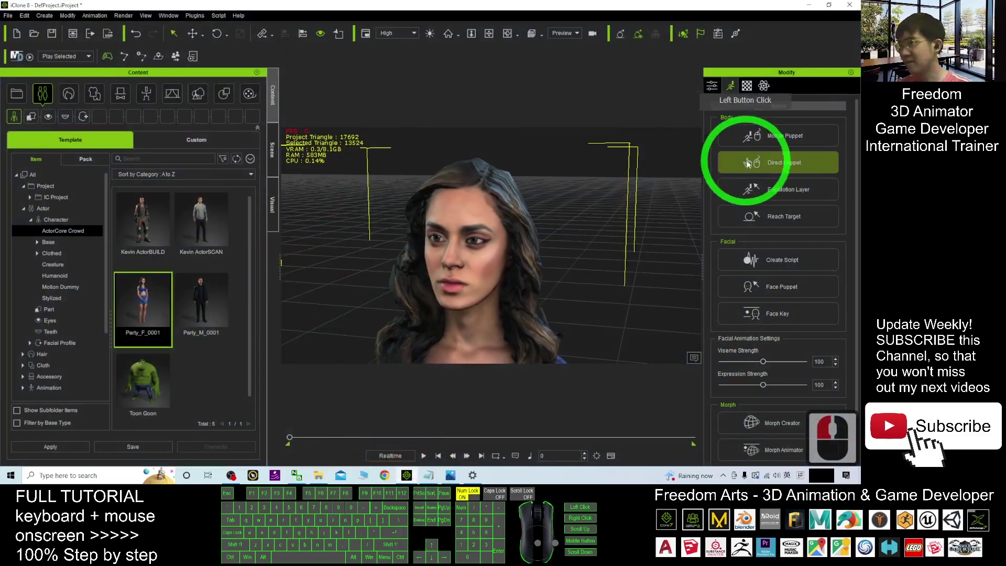
click(781, 266)
click(607, 226)
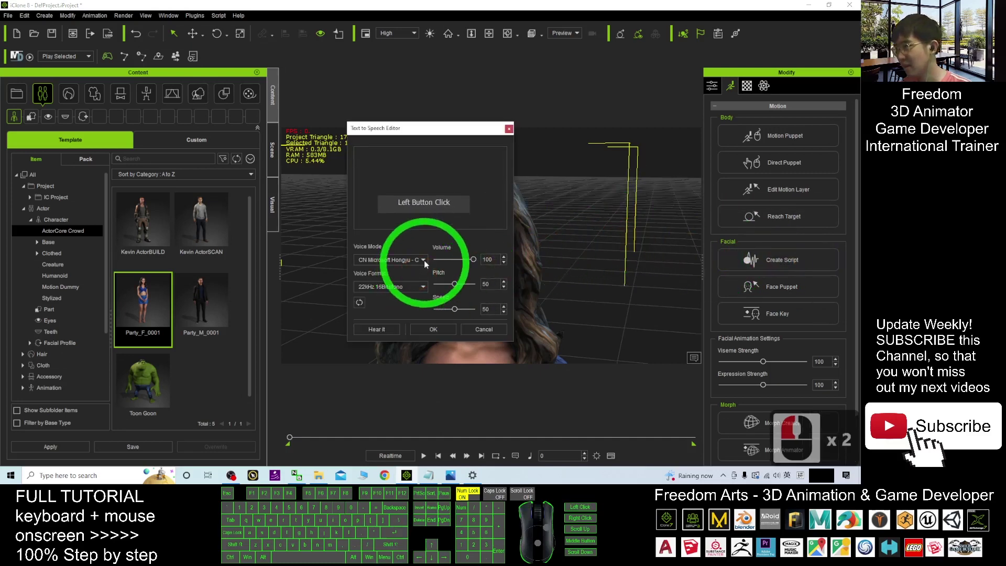
click(423, 260)
click(524, 280)
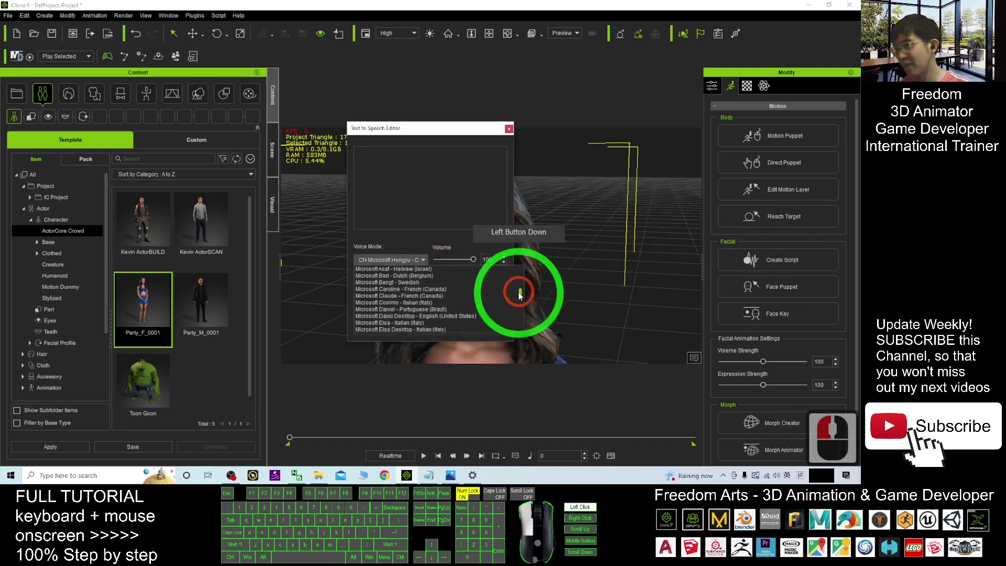
drag(518, 295, 520, 274)
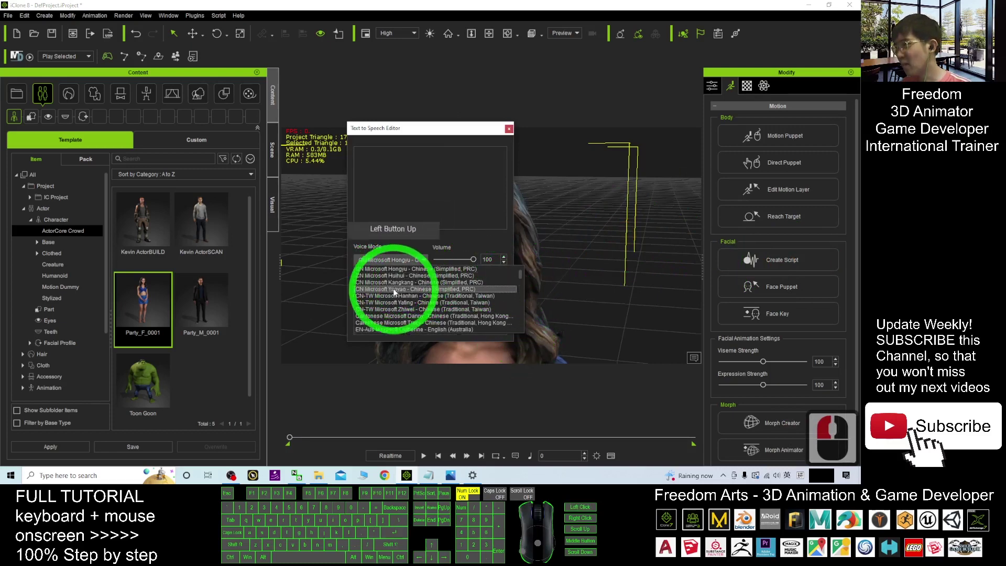